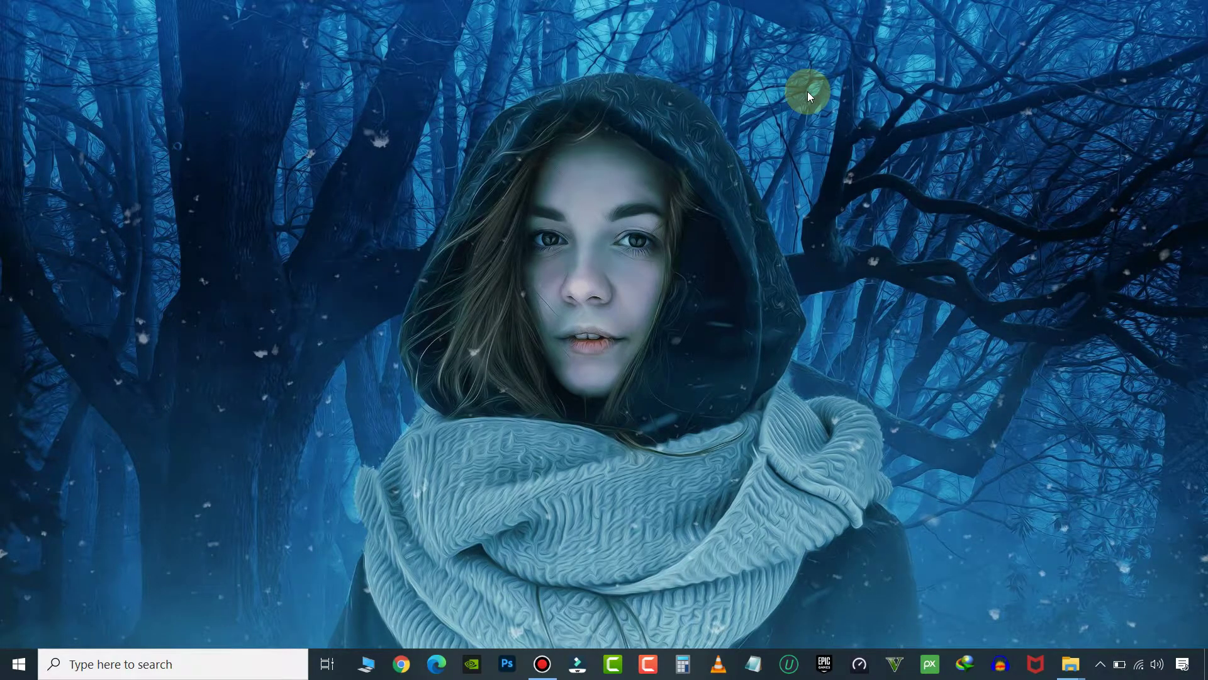
# Try twice to launch the Group Policy Editor by running the command gpedit.msc.
pyautogui.press('super+r')
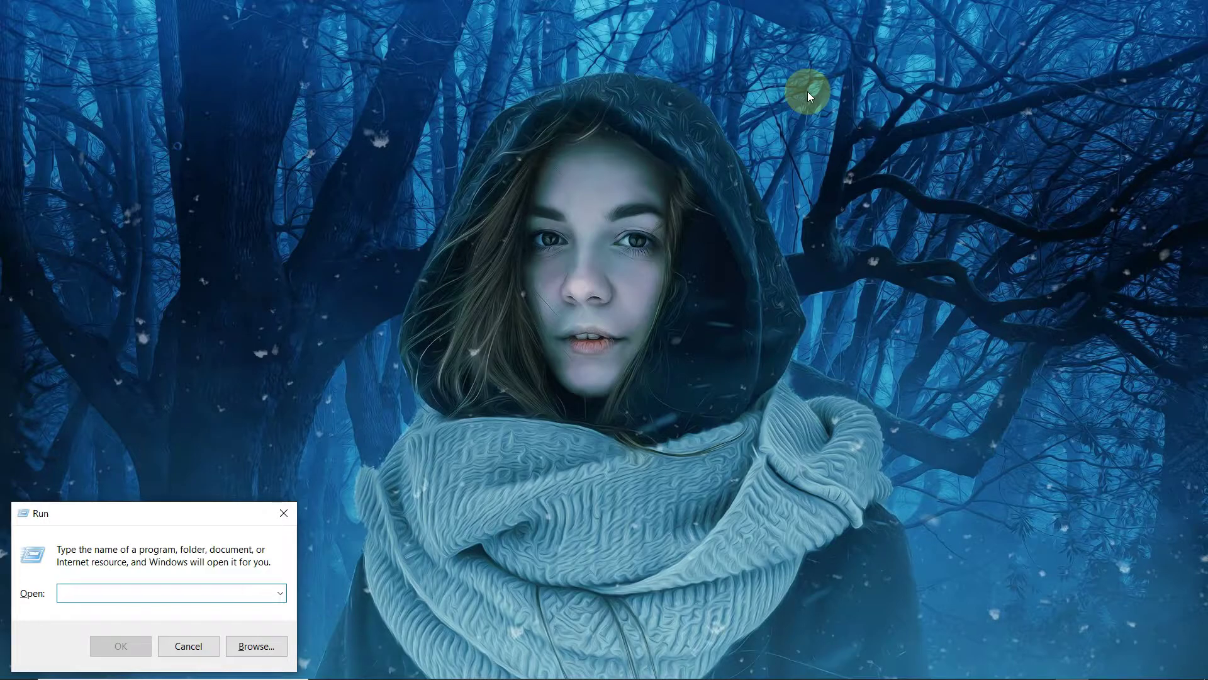
pyautogui.write('gpedit.msc')
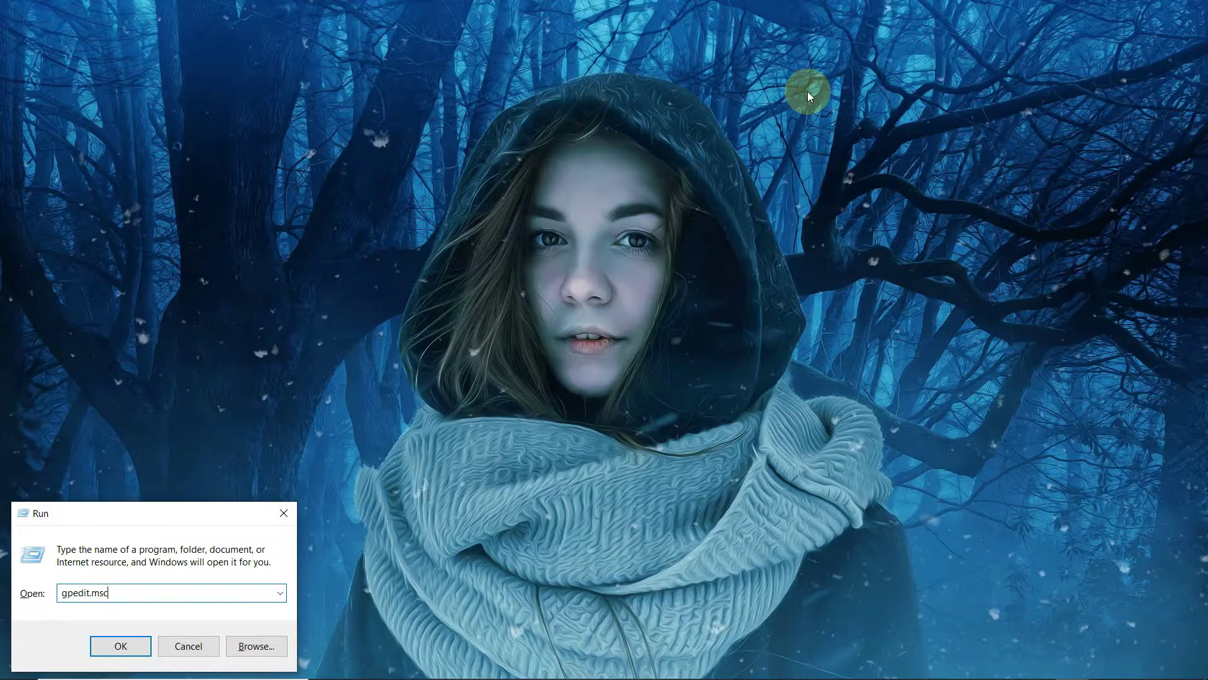
pyautogui.press('Return')
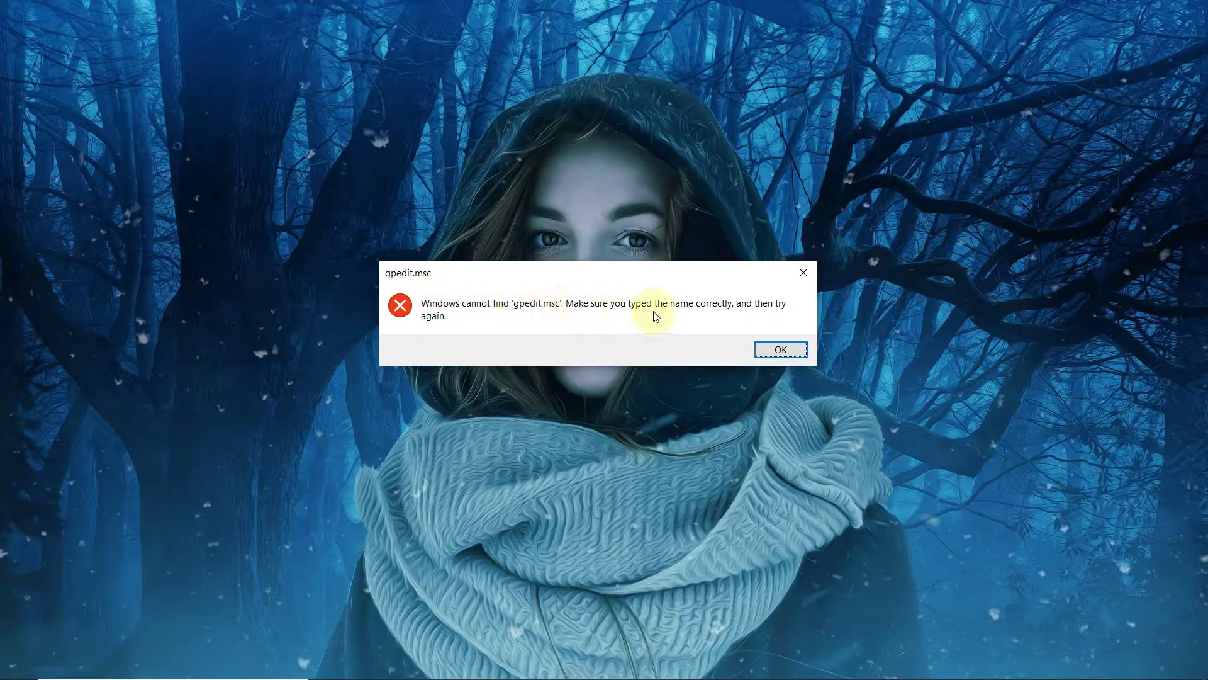
pyautogui.click(786, 355)
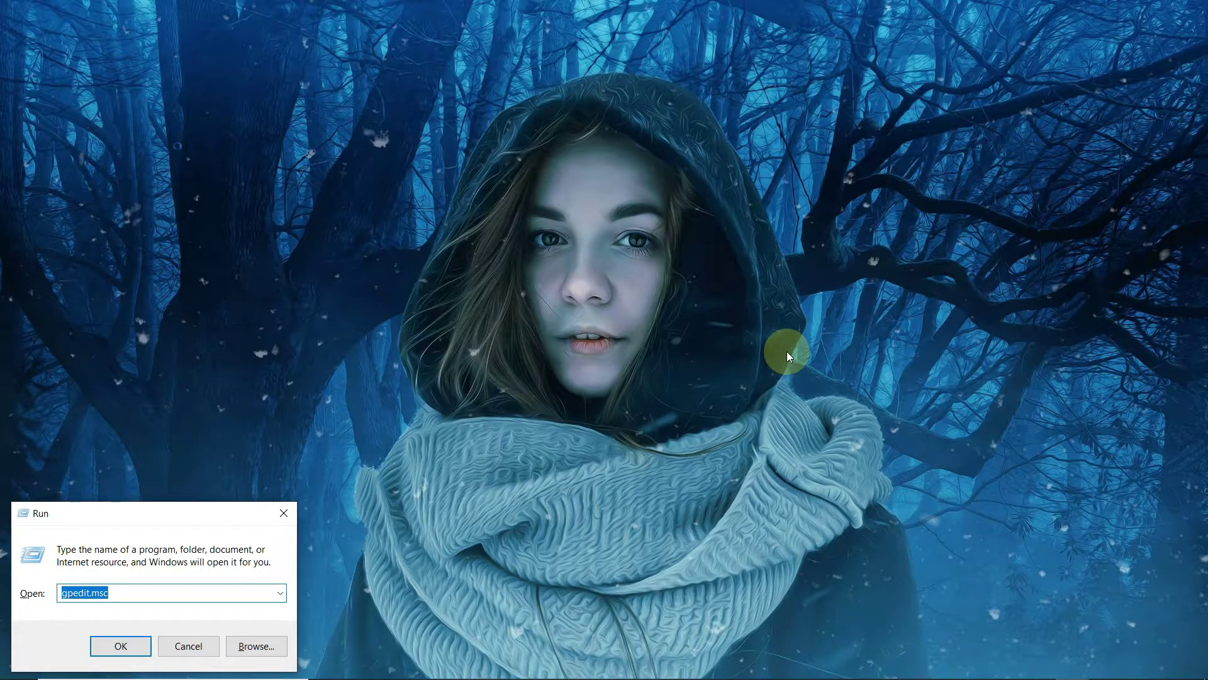
pyautogui.press('BackSpace')
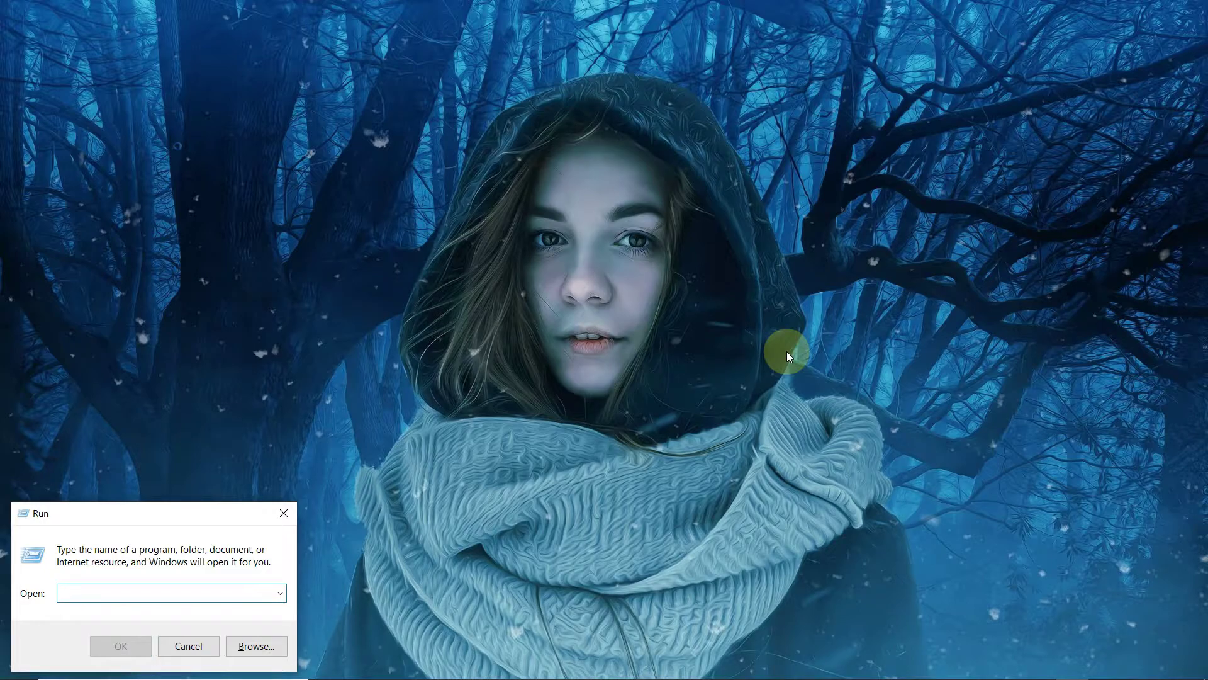
pyautogui.write('gpedit.msc')
pyautogui.press('Return')
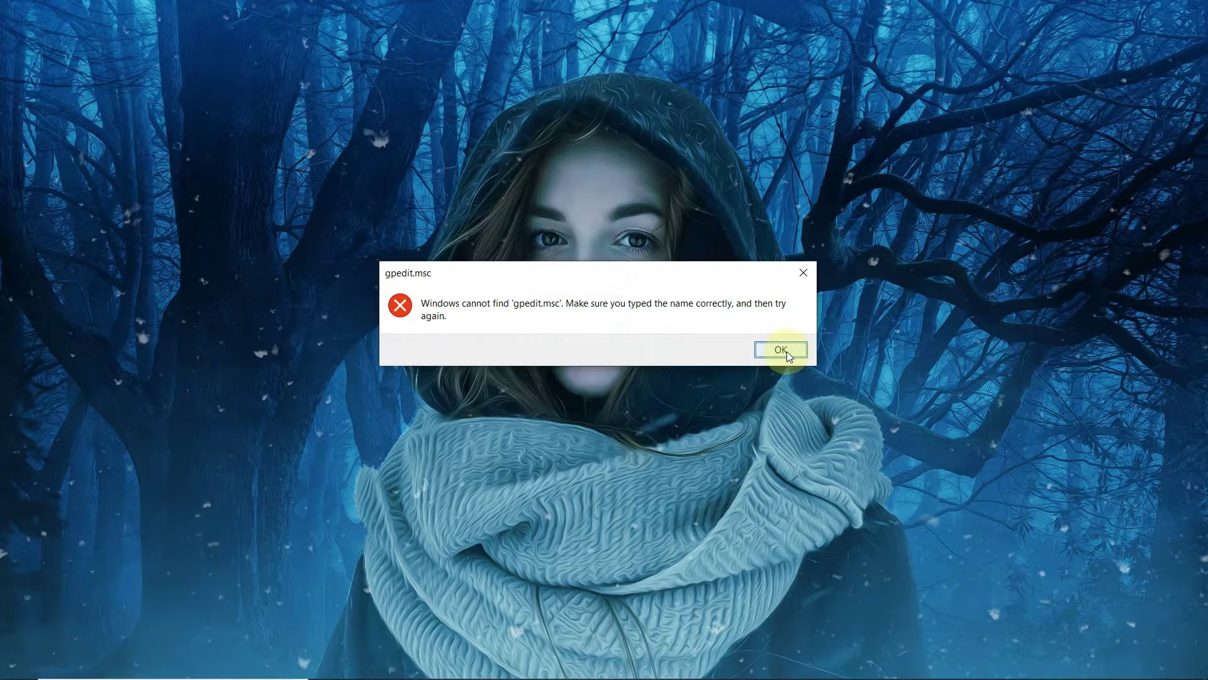
pyautogui.click(786, 352)
# View the computer's basic system information to check the Windows edition, then clear the open windows and refresh the desktop.
pyautogui.rightClick(607, 275)
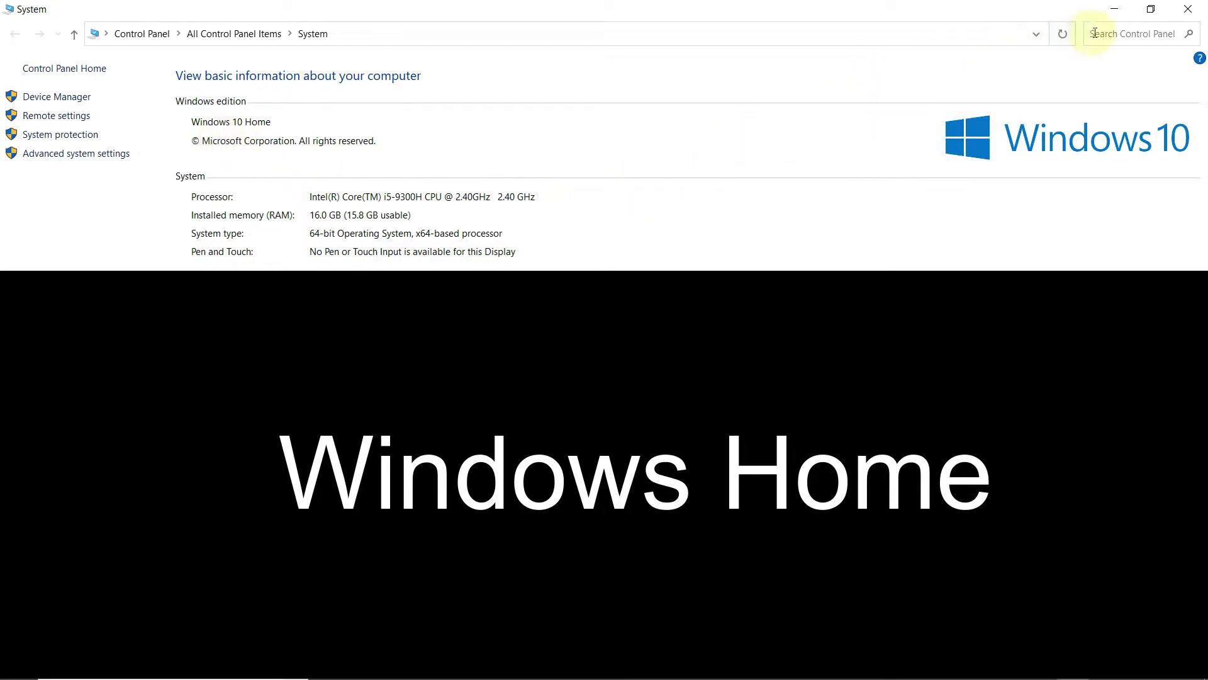
pyautogui.click(1114, 10)
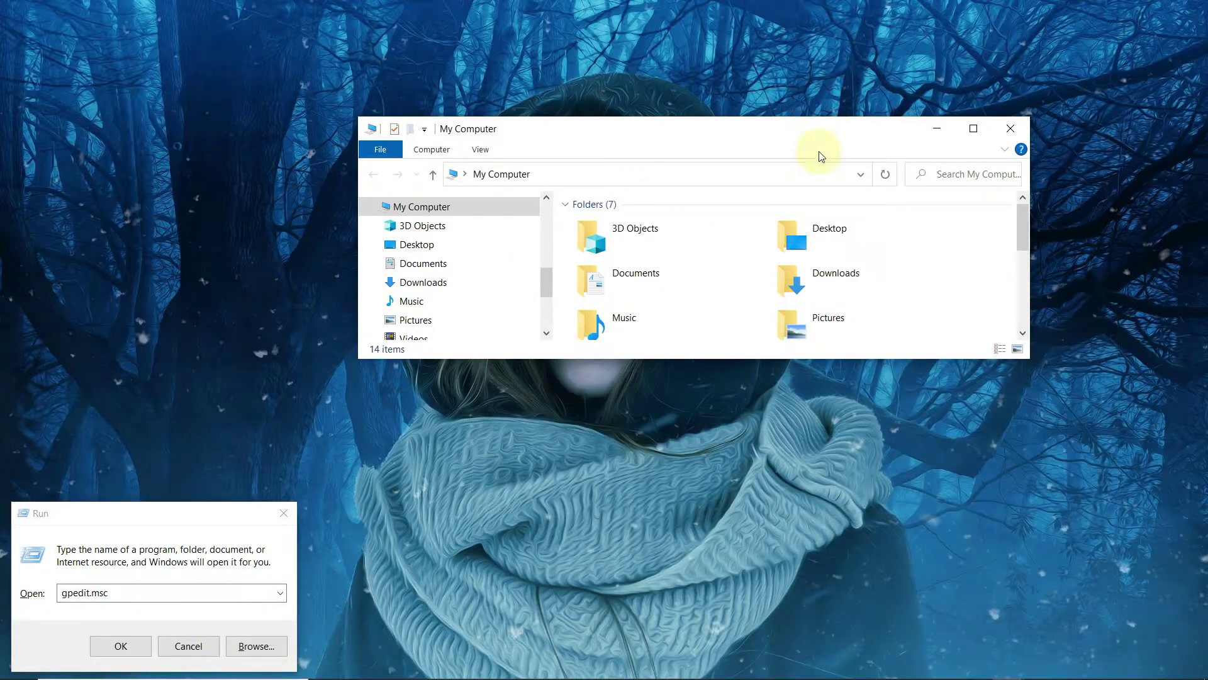
pyautogui.click(1009, 127)
pyautogui.rightClick(740, 34)
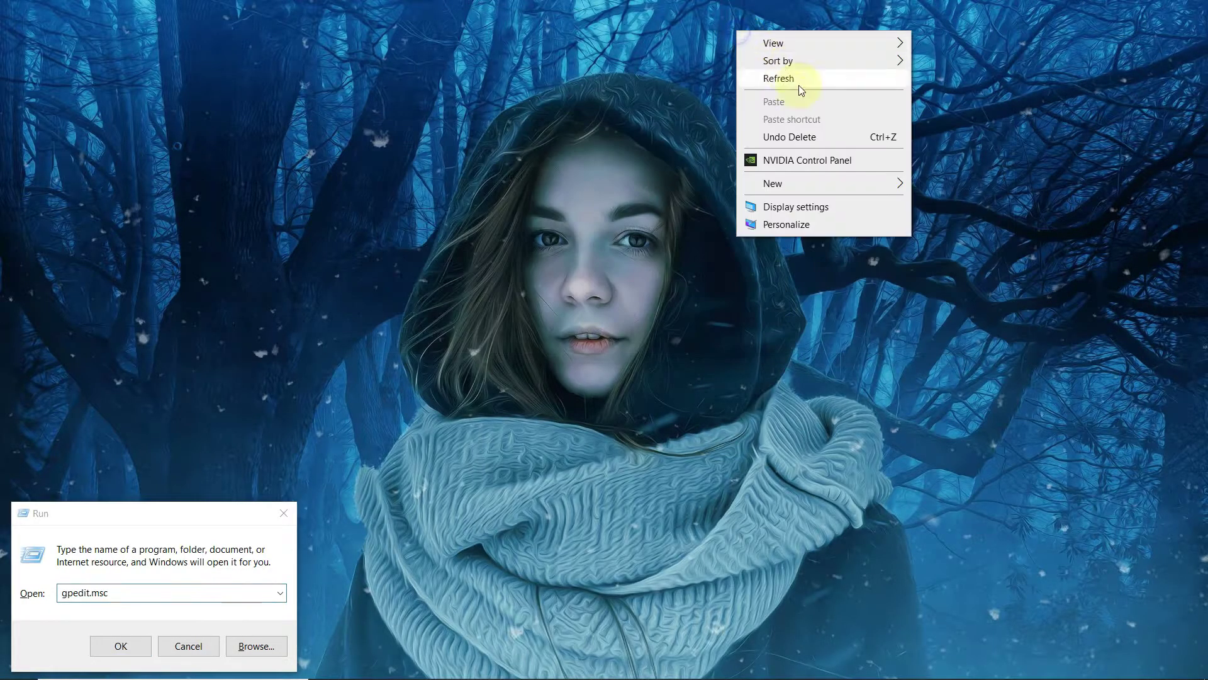
pyautogui.click(795, 77)
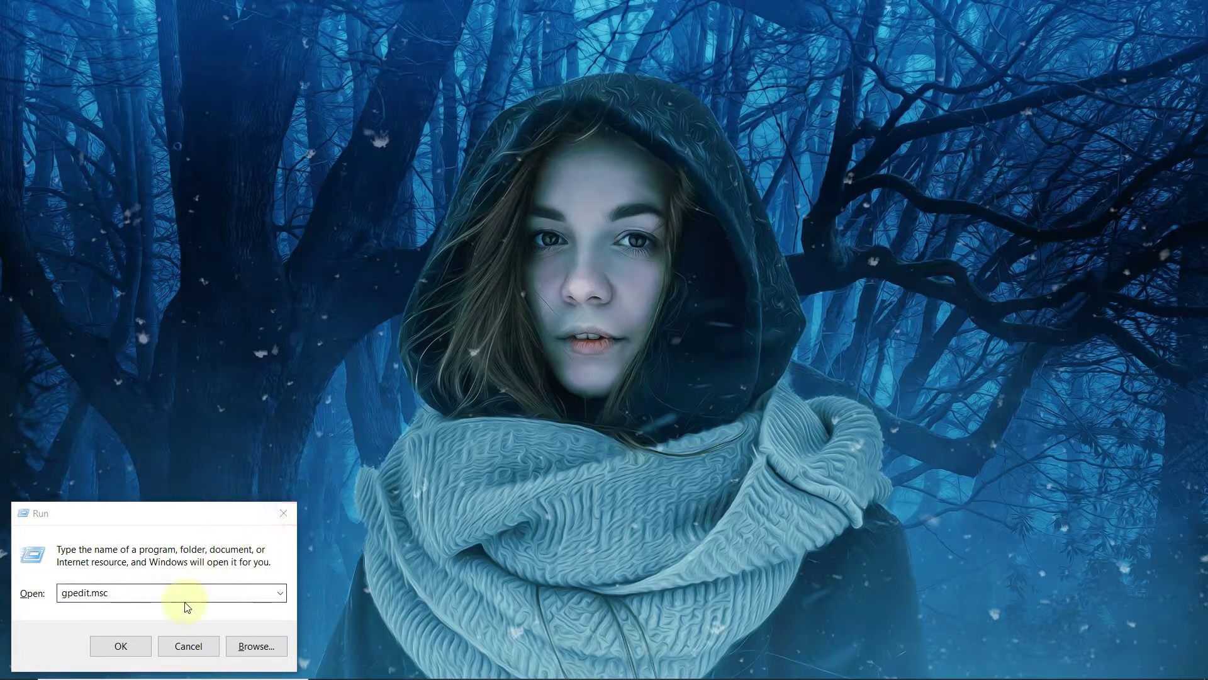
# Try running the gpedit.msc command once more from the Run dialog that is still open.
pyautogui.doubleClick(228, 591)
pyautogui.press('Return')
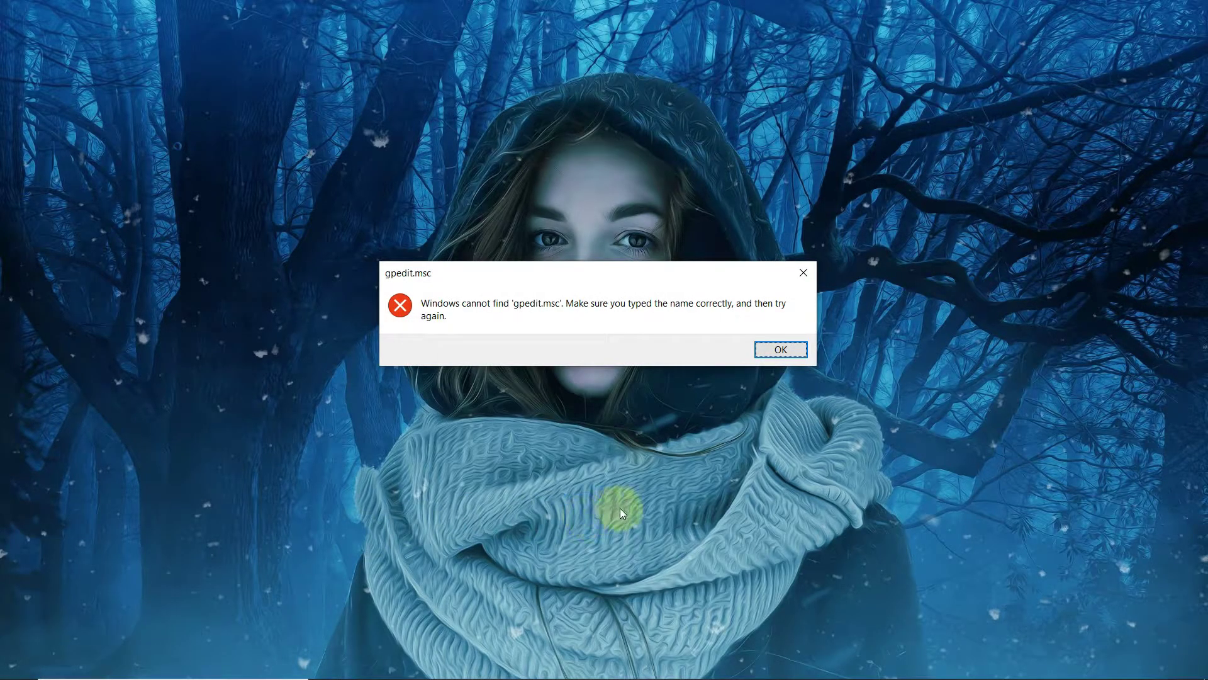
pyautogui.moveTo(1025, 676)
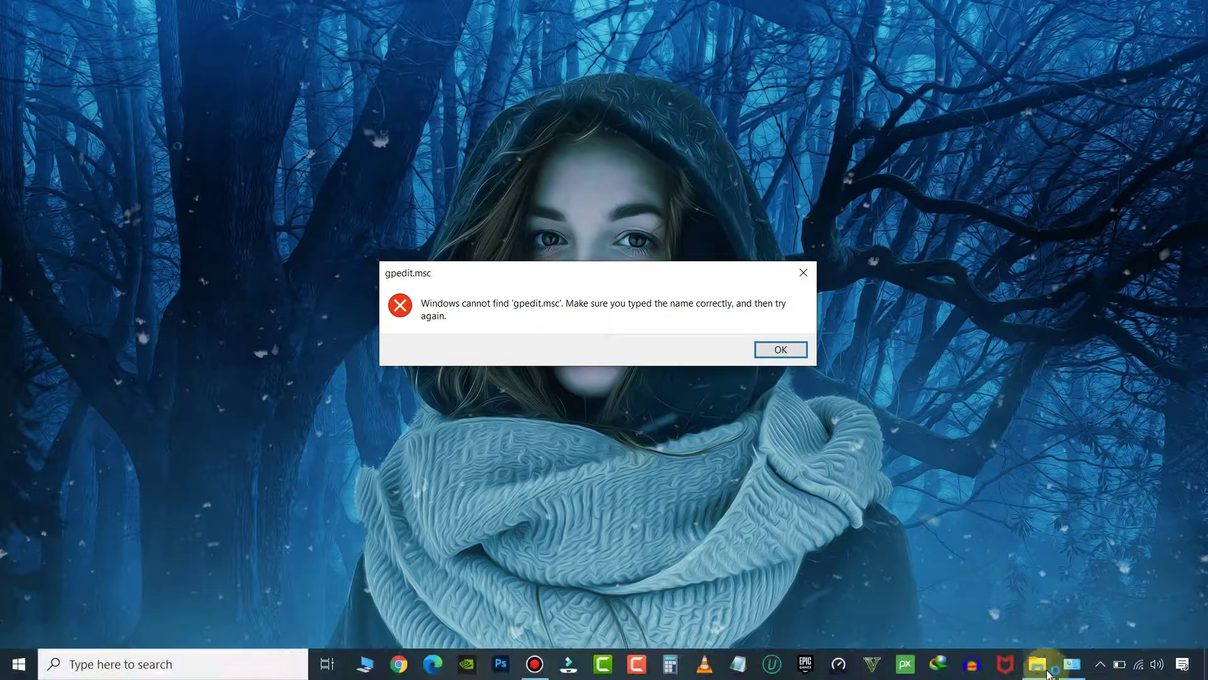
pyautogui.press('Return')
pyautogui.moveTo(528, 677)
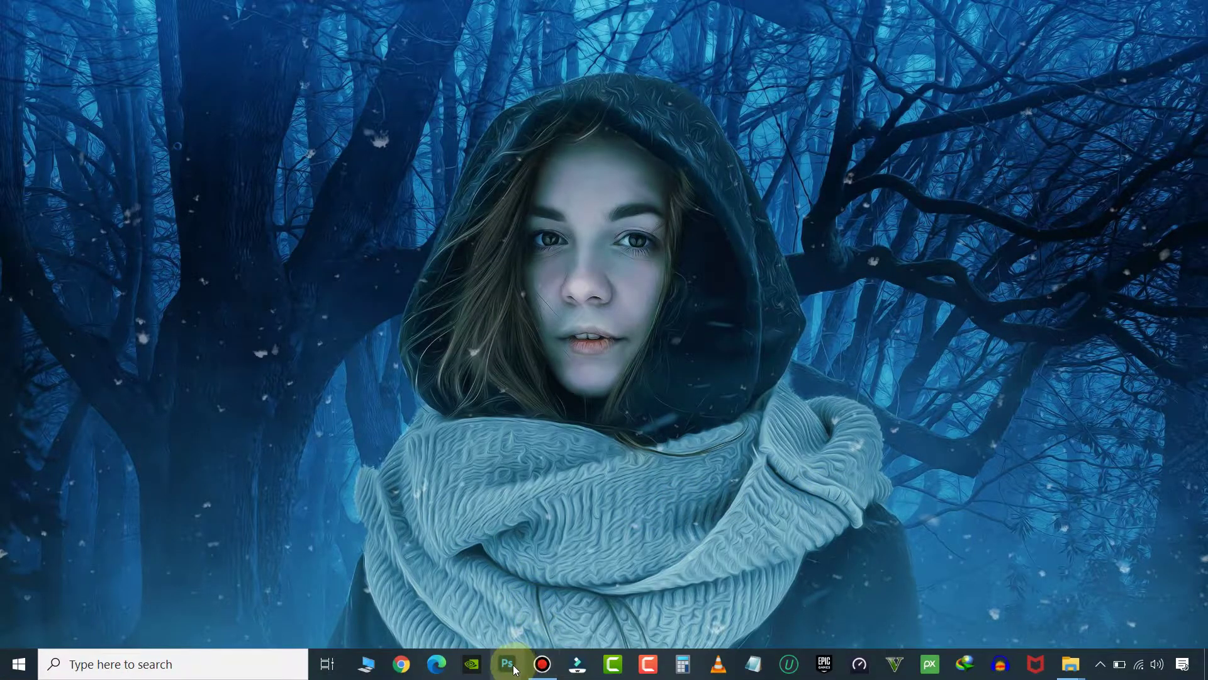
pyautogui.click(394, 665)
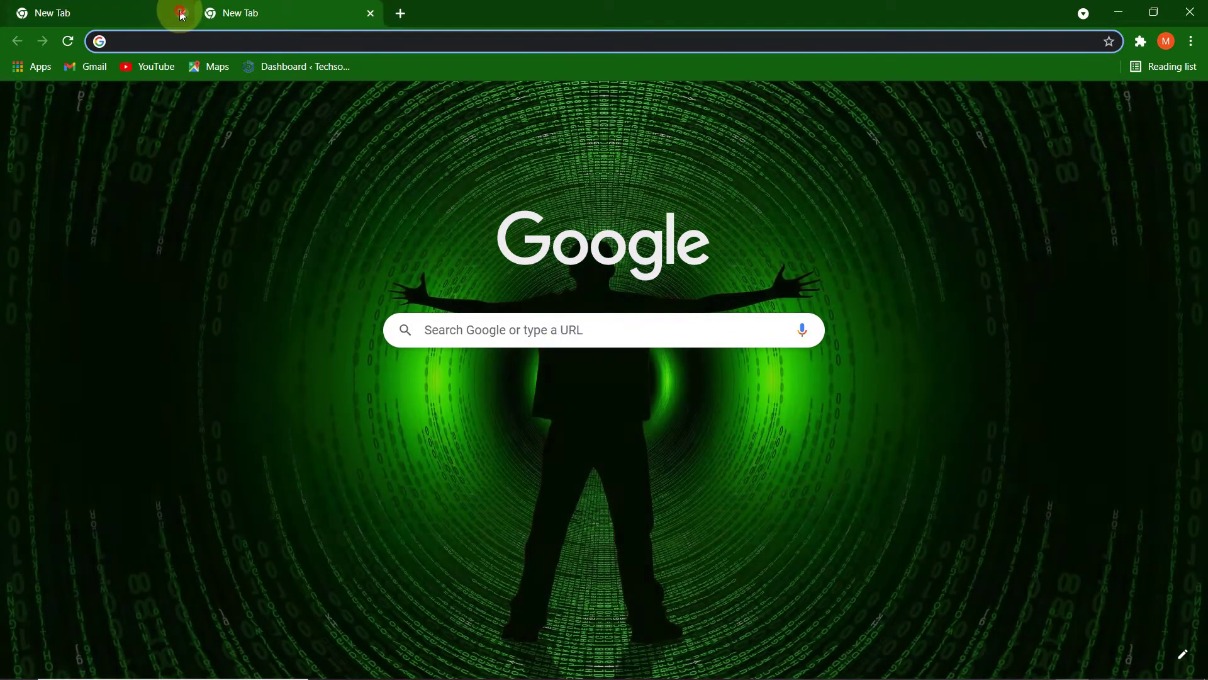
pyautogui.click(179, 12)
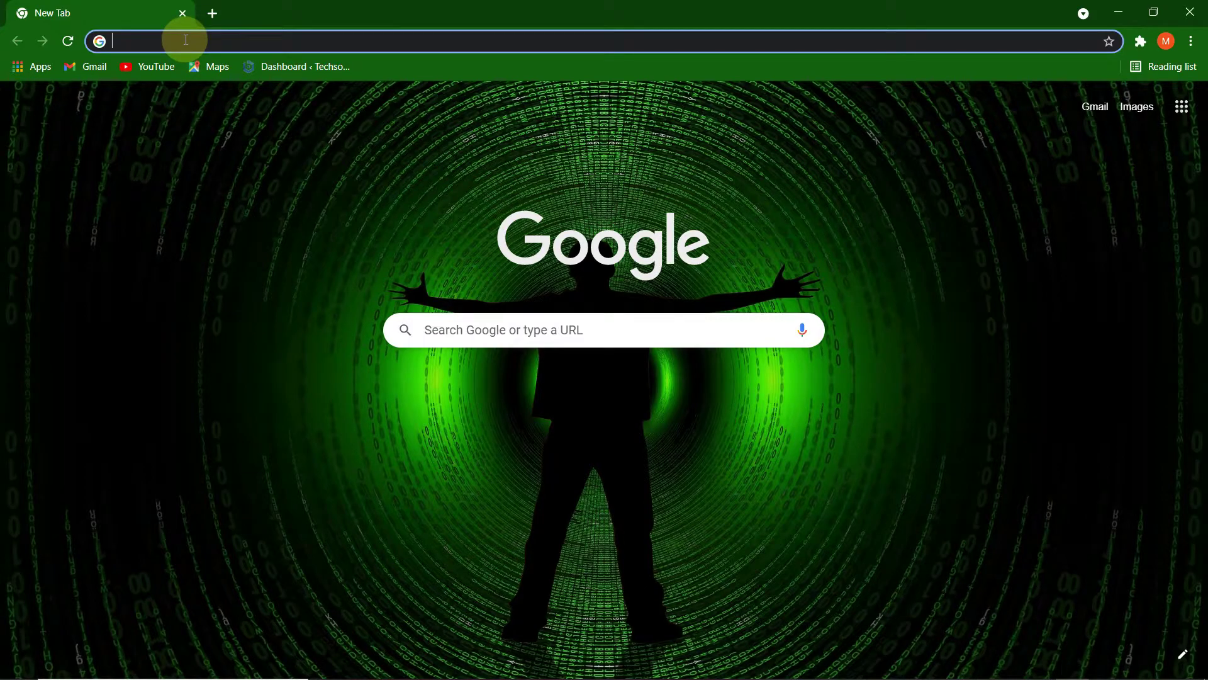
pyautogui.write('www')
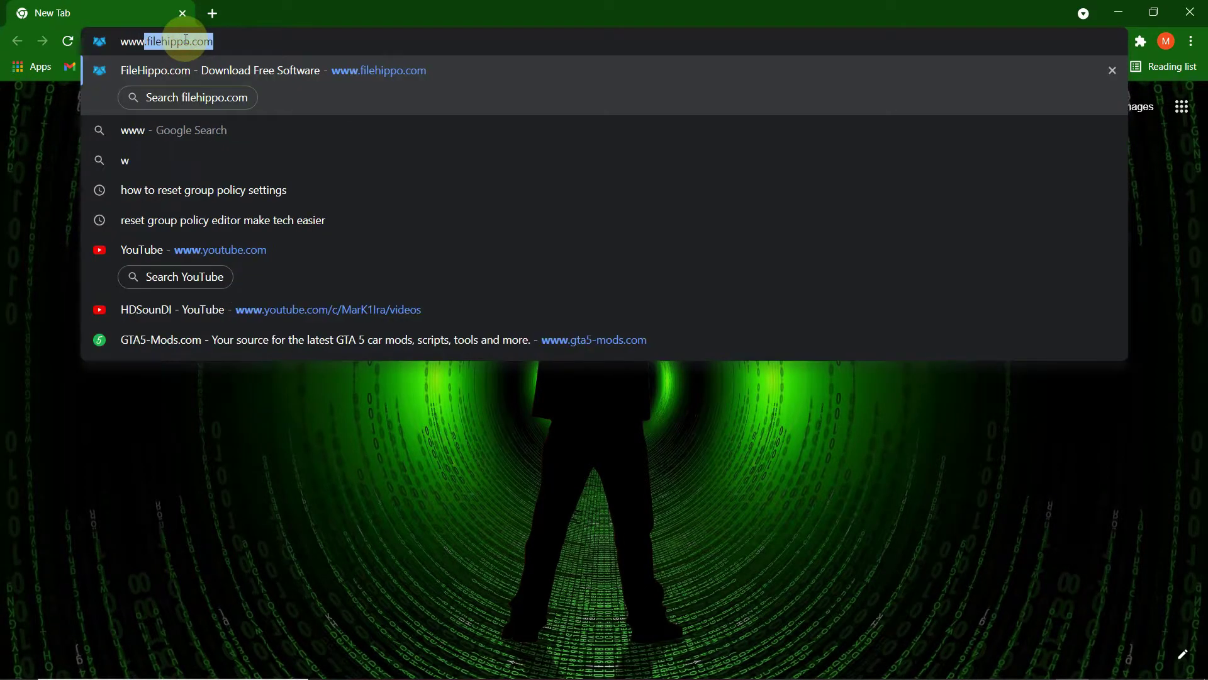
pyautogui.write('.f')
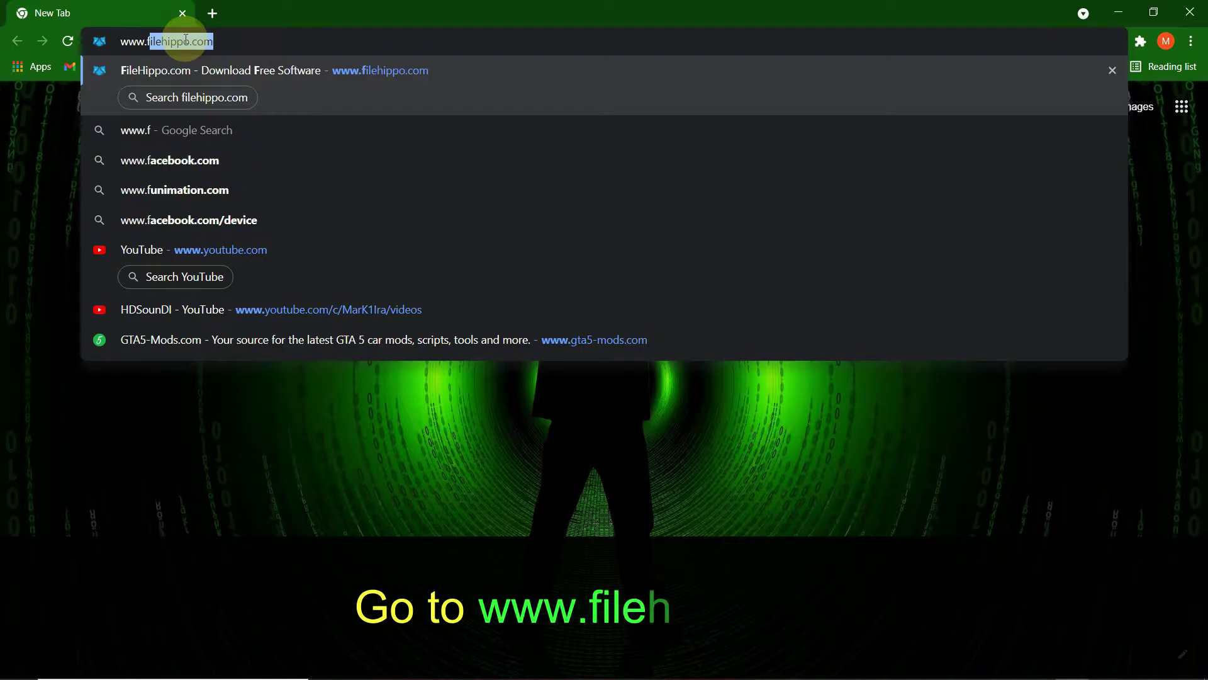
pyautogui.write('ilehip')
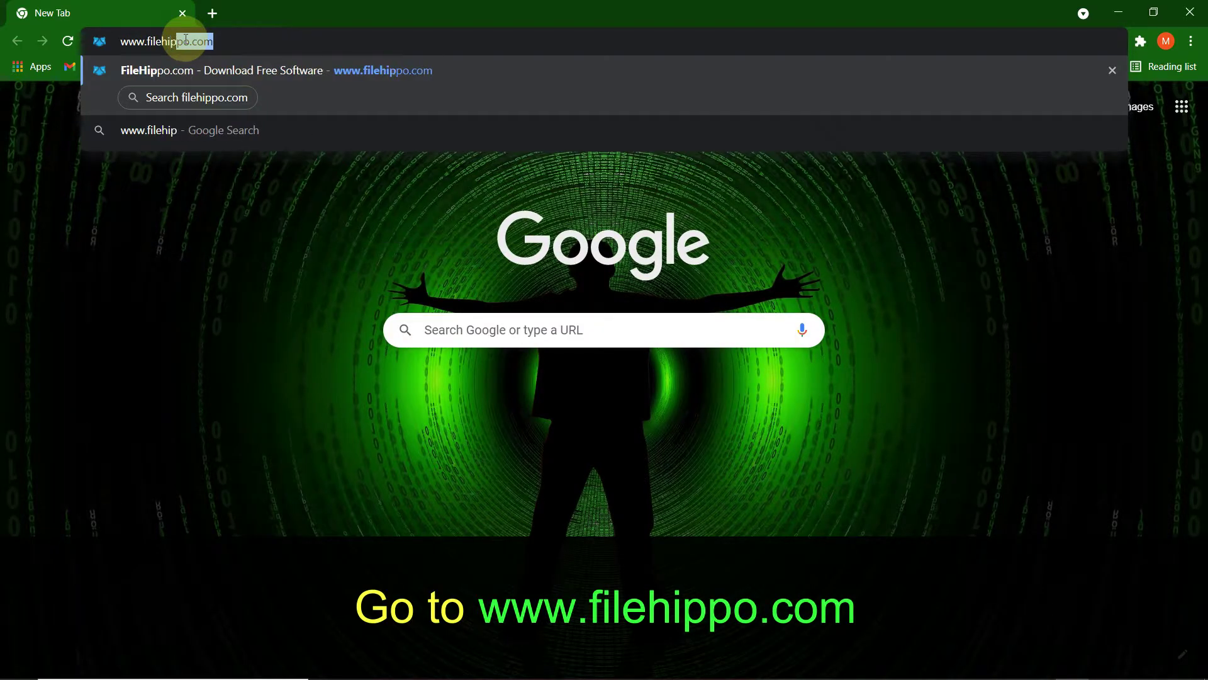
pyautogui.write('po.com')
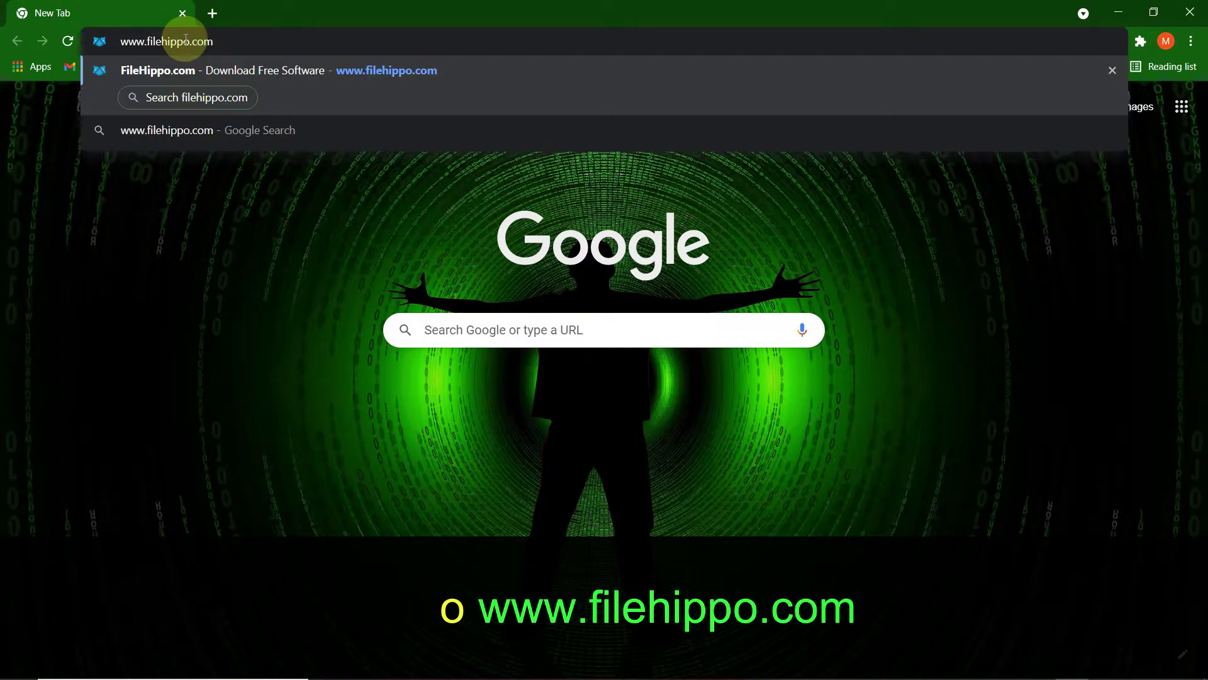
pyautogui.press('Return')
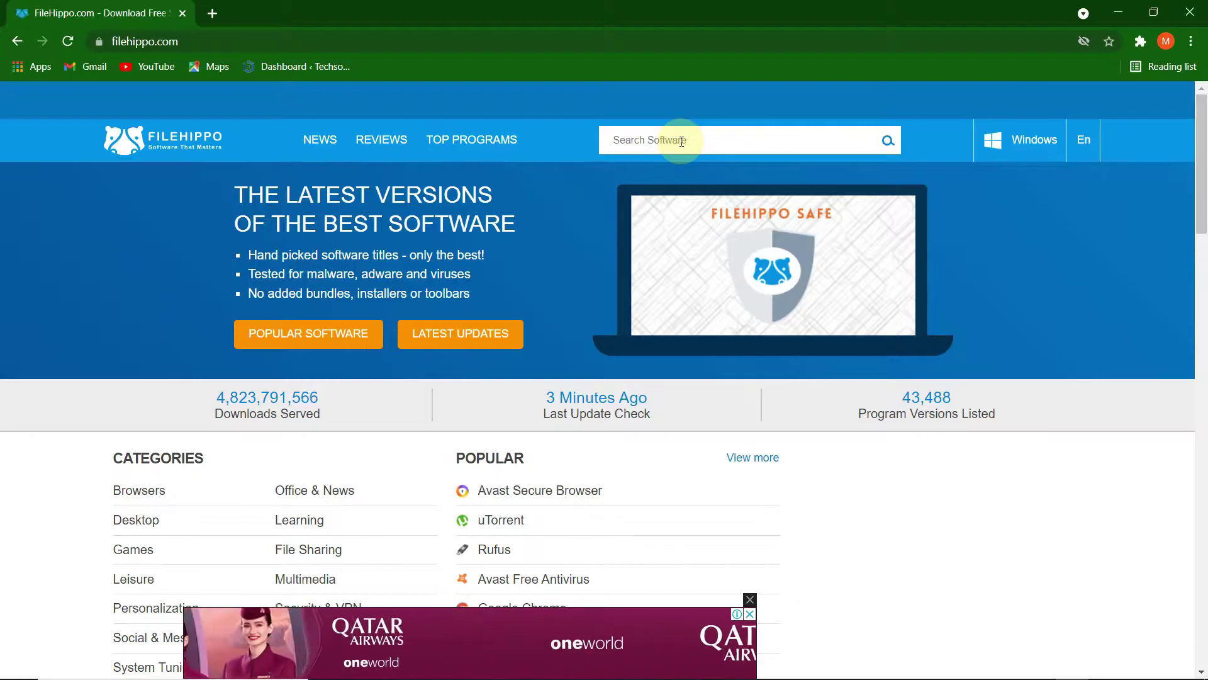
# Search the site for "Group Policy Editor" and open the download page of the Majorgeeks Group Policy Editor.
pyautogui.click(682, 141)
pyautogui.write('Group Policy Editor')
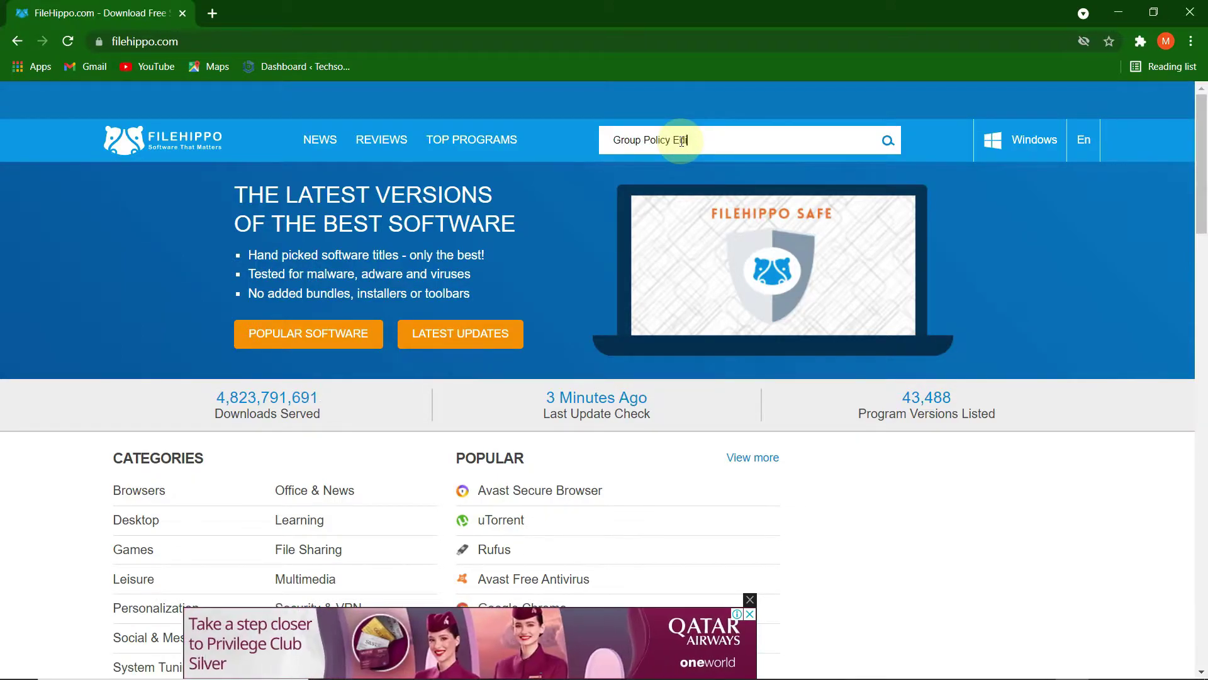
pyautogui.press('Return')
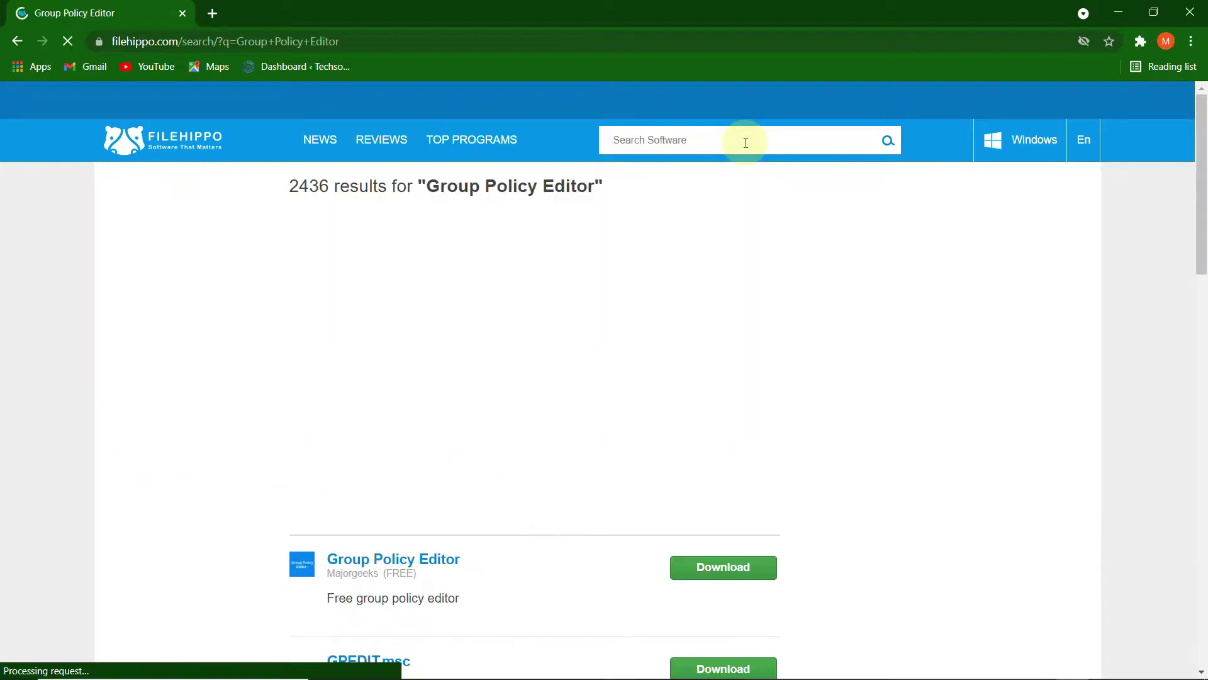
pyautogui.scroll(-6, 690, 262)
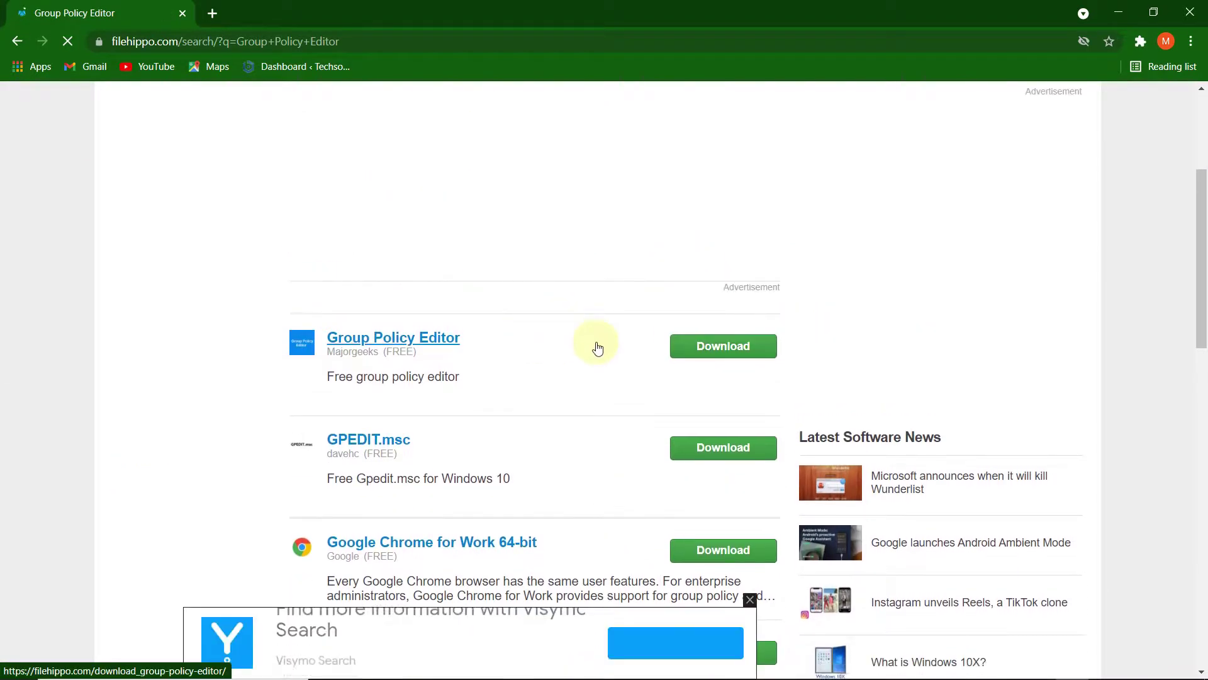
pyautogui.scroll(-3, 535, 388)
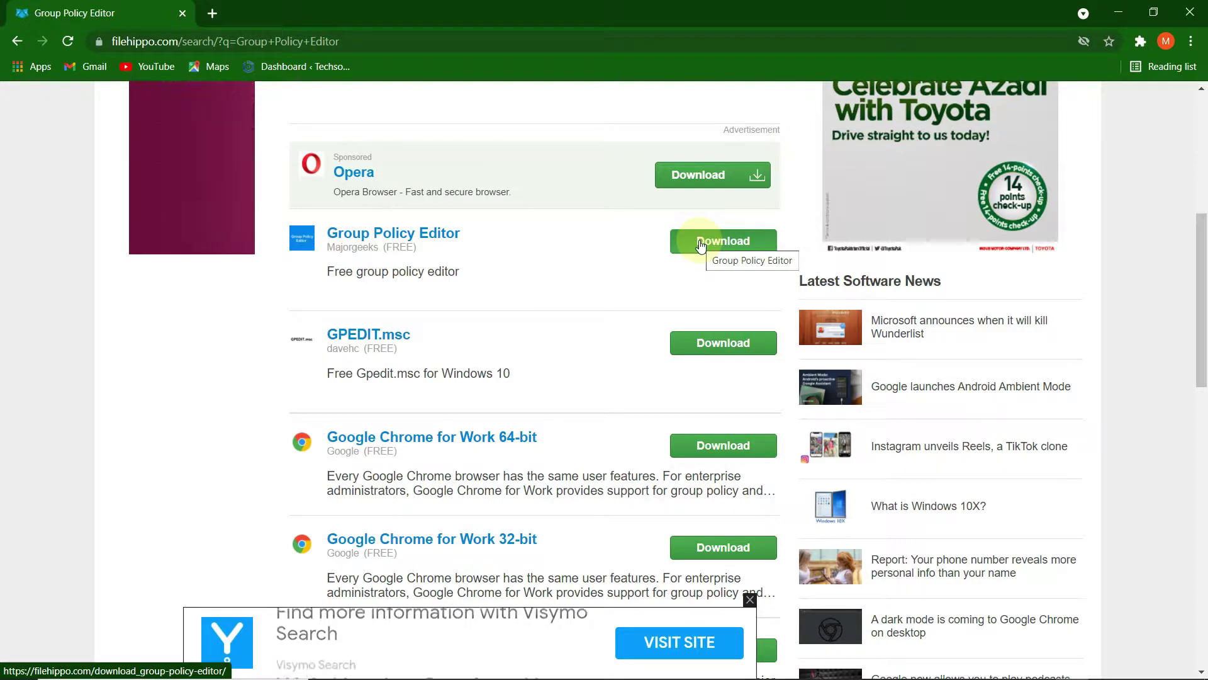
pyautogui.scroll(5, 700, 246)
pyautogui.scroll(-6, 700, 246)
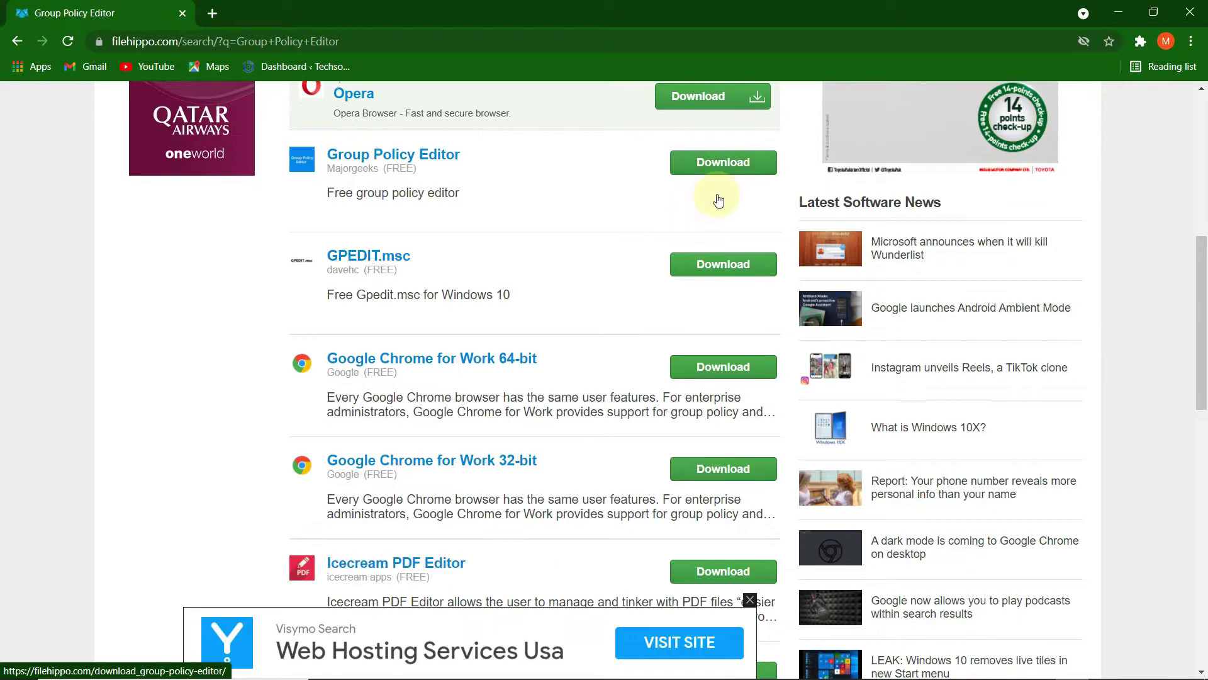
pyautogui.scroll(1, 688, 186)
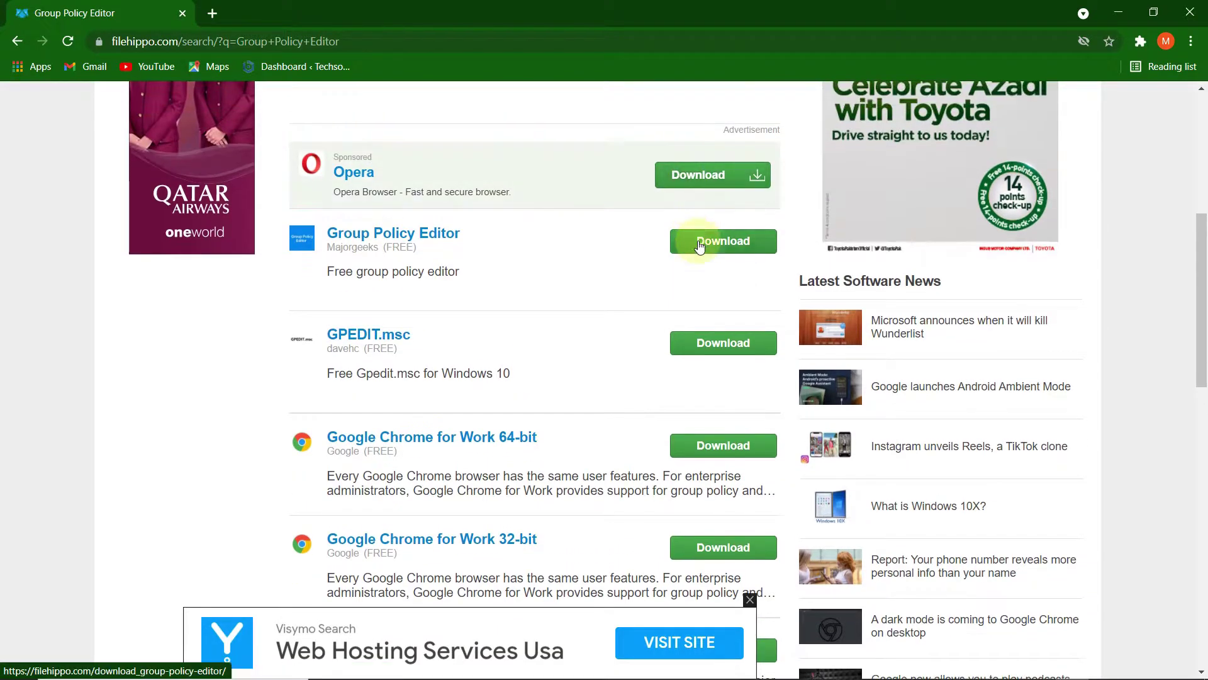
pyautogui.click(704, 252)
# Download the latest free version of Group Policy Editor, declining the Avast offer and accepting the default option for the duplicate download.
pyautogui.scroll(-15, 689, 246)
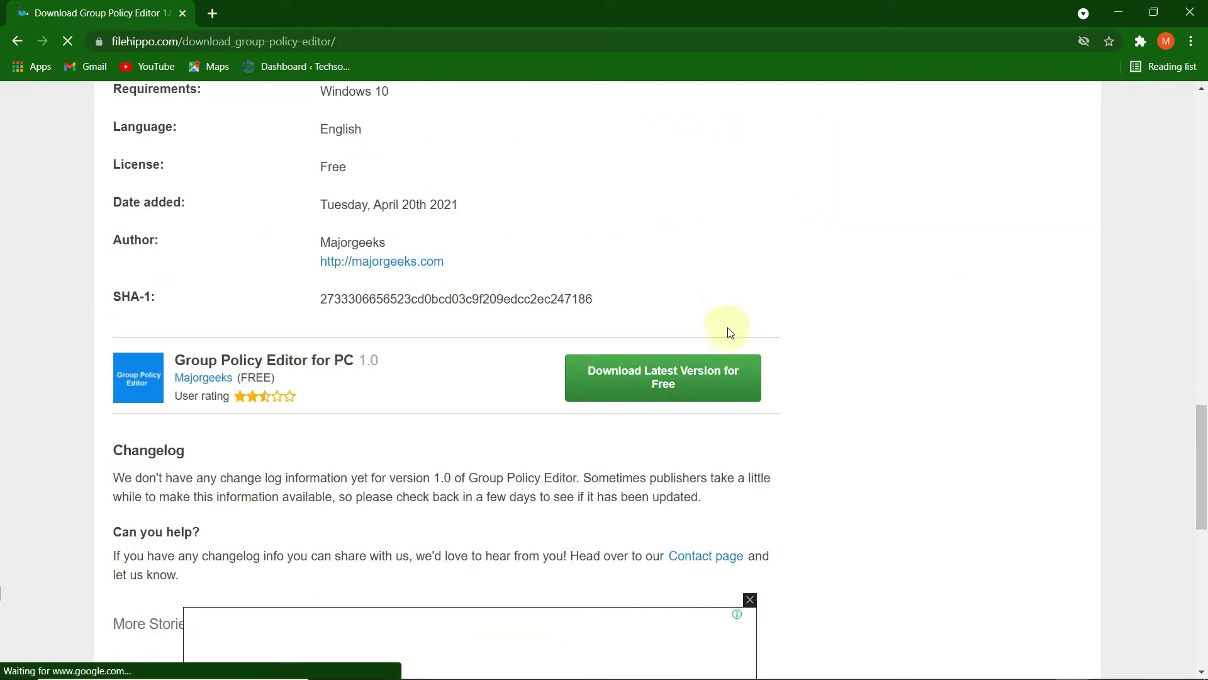
pyautogui.click(682, 380)
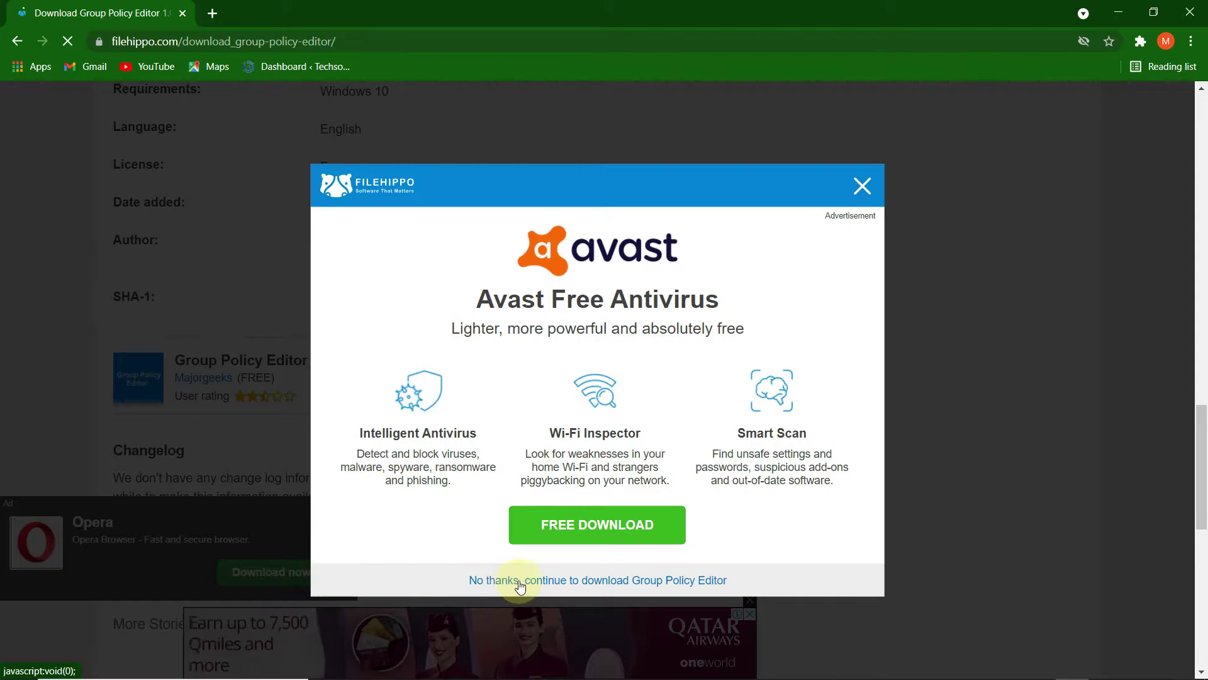
pyautogui.click(483, 579)
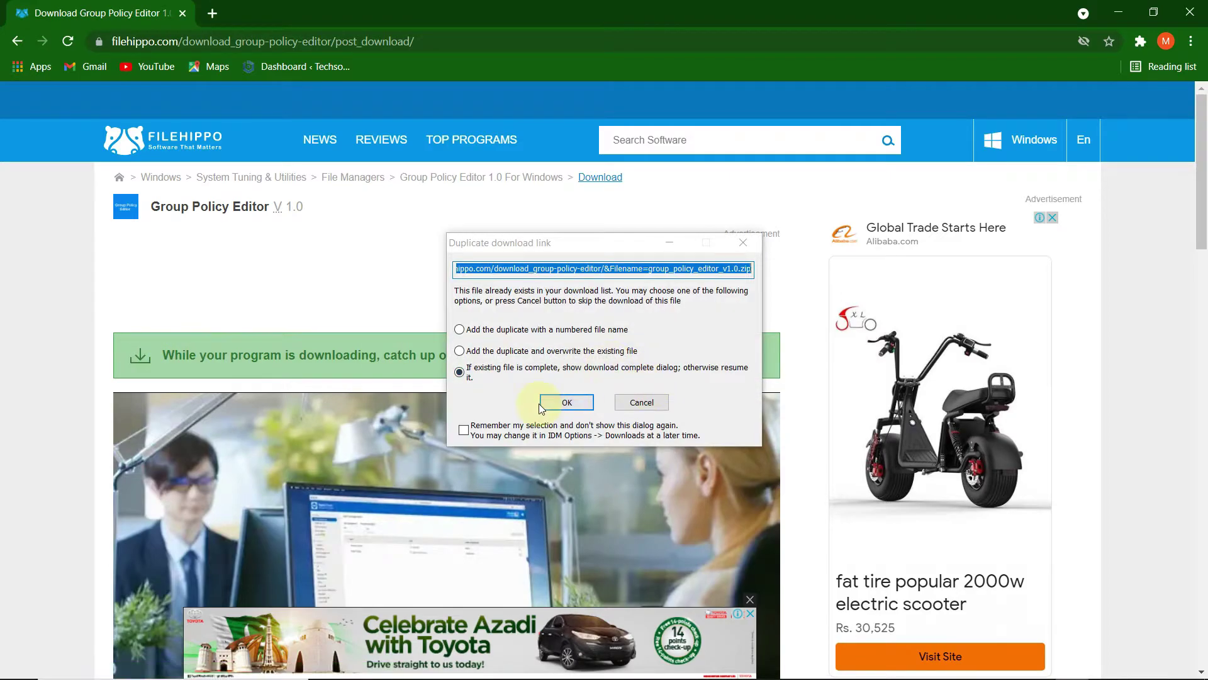
pyautogui.click(545, 401)
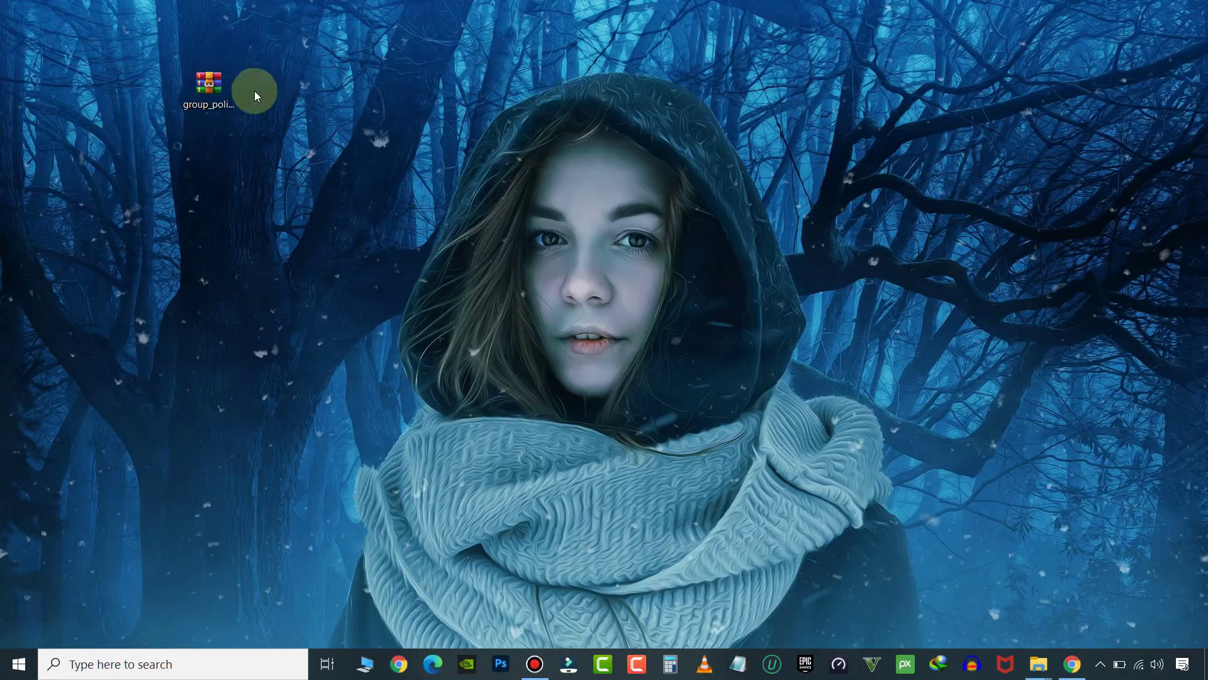
# Extract the group_policy_editor_v1.0 archive onto the desktop and move the archive and the extracted gpedit-enabler file apart.
pyautogui.rightClick(228, 92)
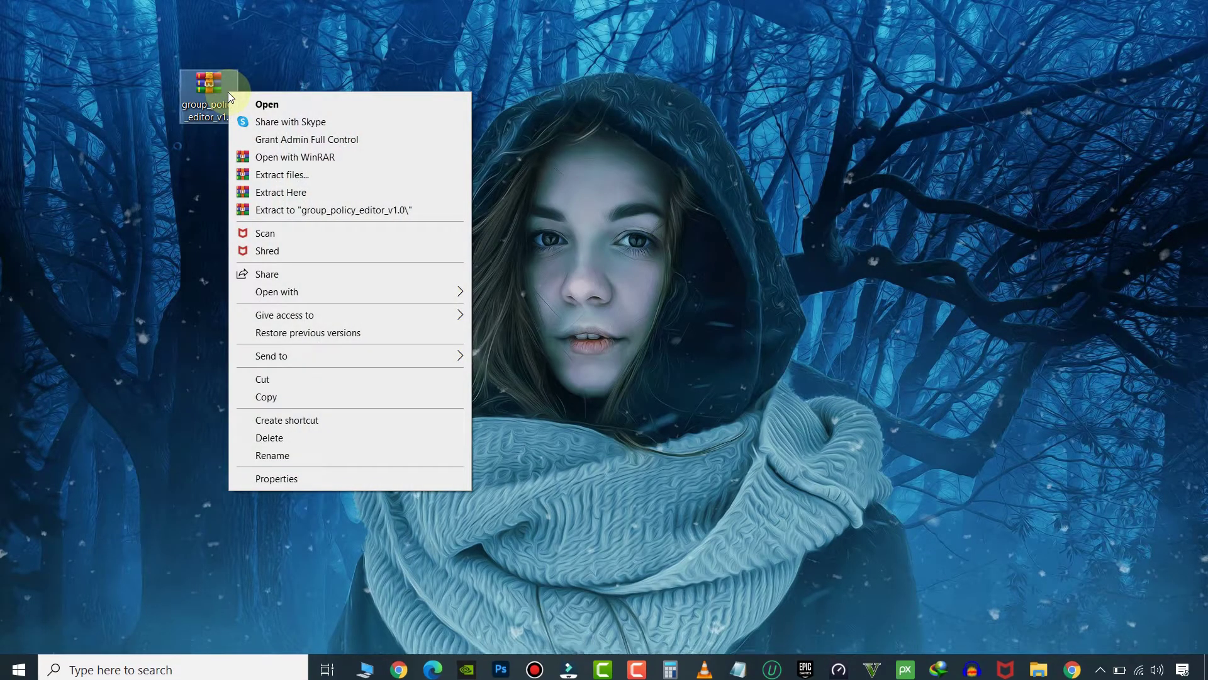
pyautogui.click(268, 192)
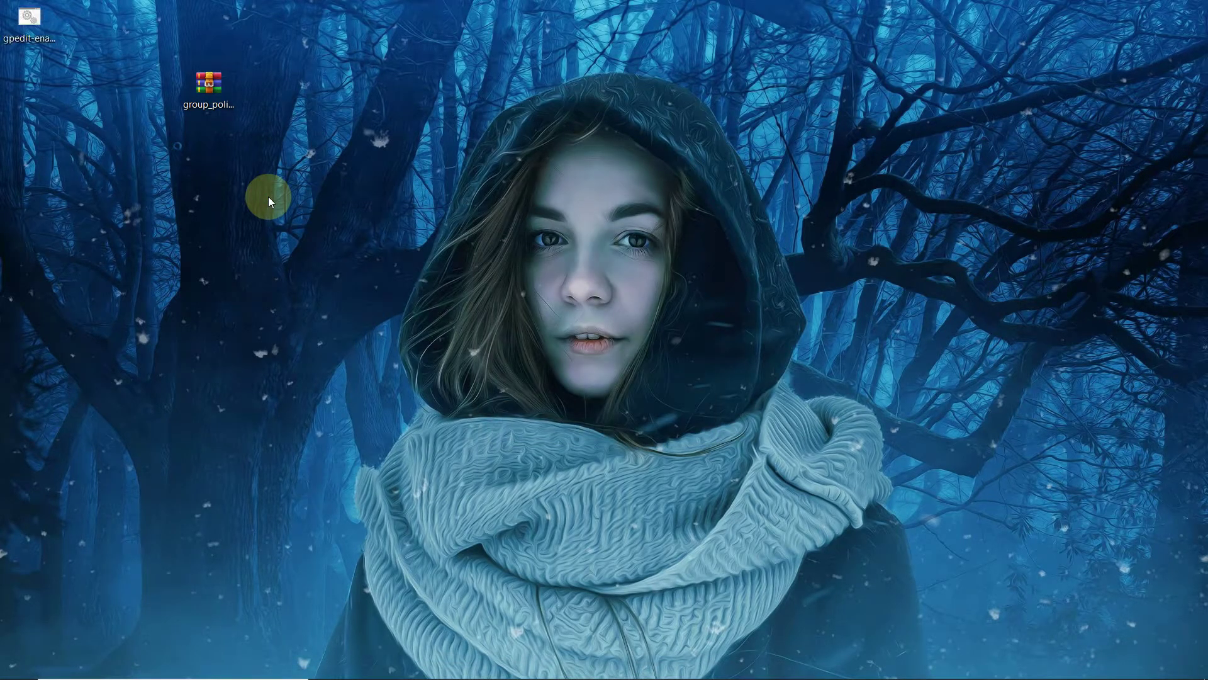
pyautogui.moveTo(208, 88); pyautogui.dragTo(89, 154)
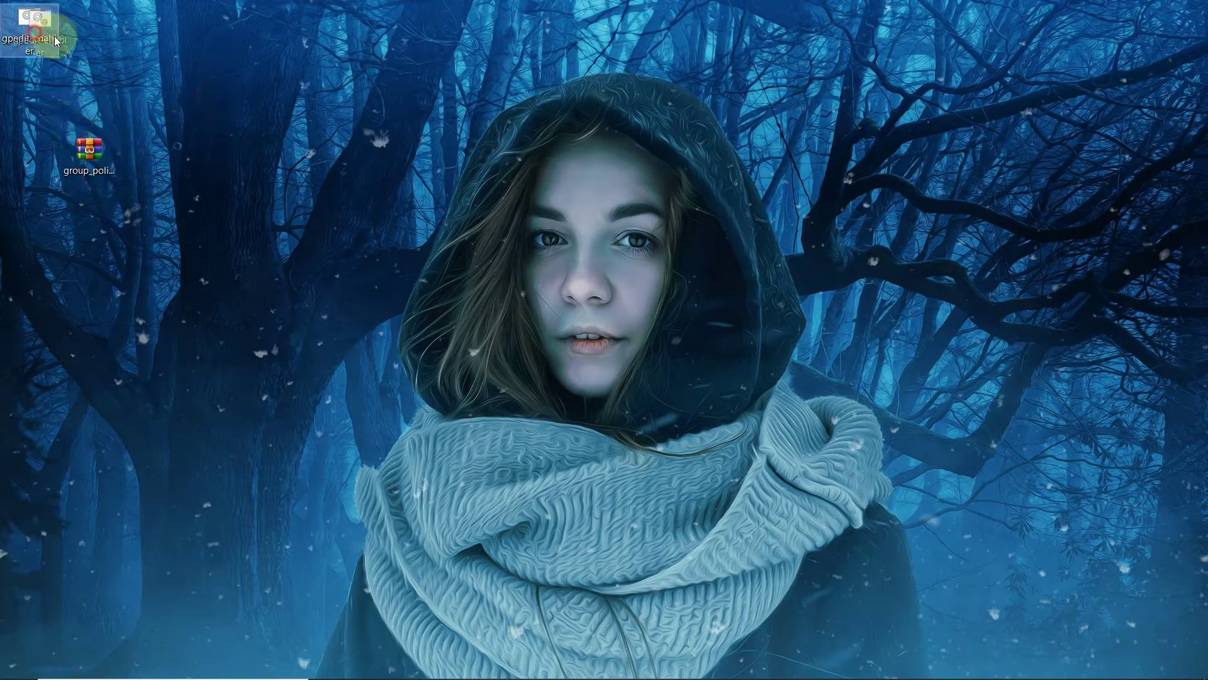
pyautogui.moveTo(29, 19); pyautogui.dragTo(302, 46)
pyautogui.moveTo(89, 151); pyautogui.dragTo(72, 24)
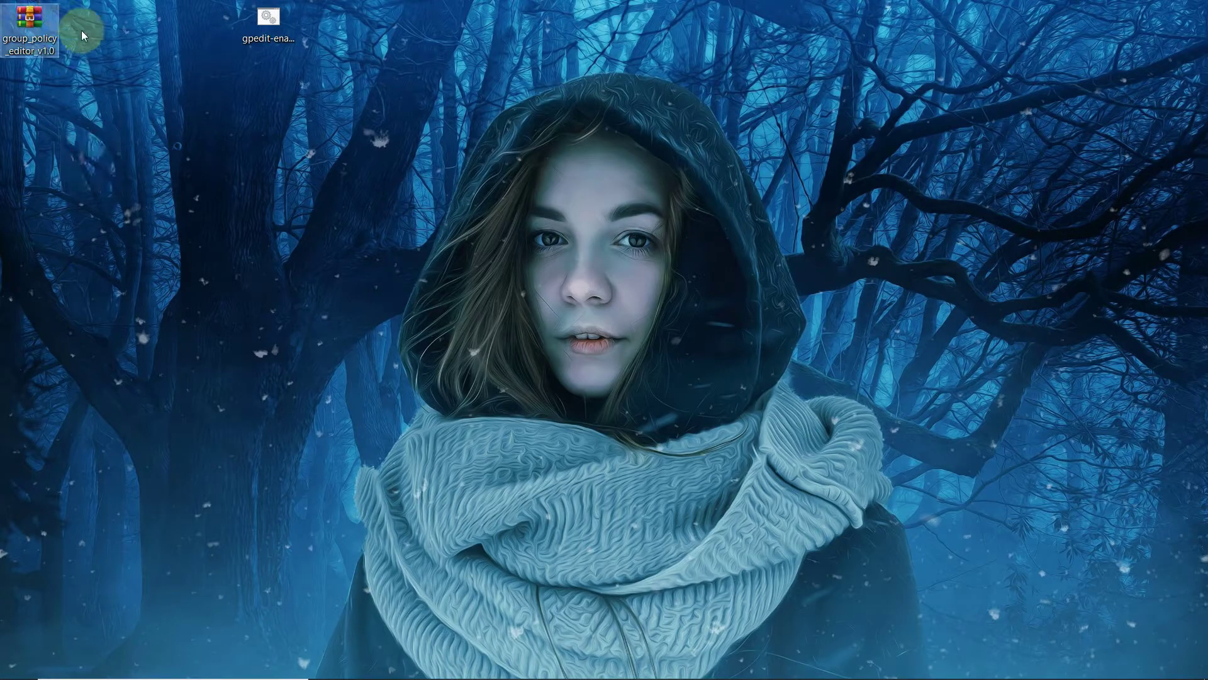
# Run the gpedit-enabler batch file as administrator, let it finish adding the Group Policy packages and dismiss the command window.
pyautogui.rightClick(280, 40)
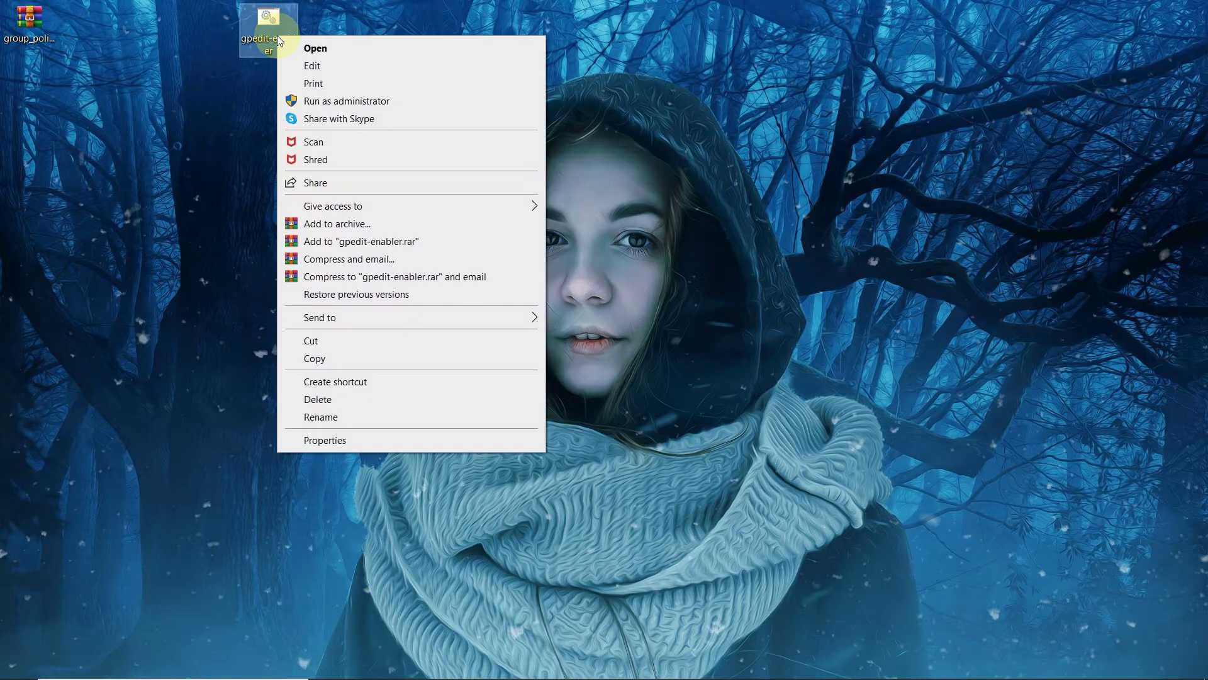
pyautogui.click(365, 101)
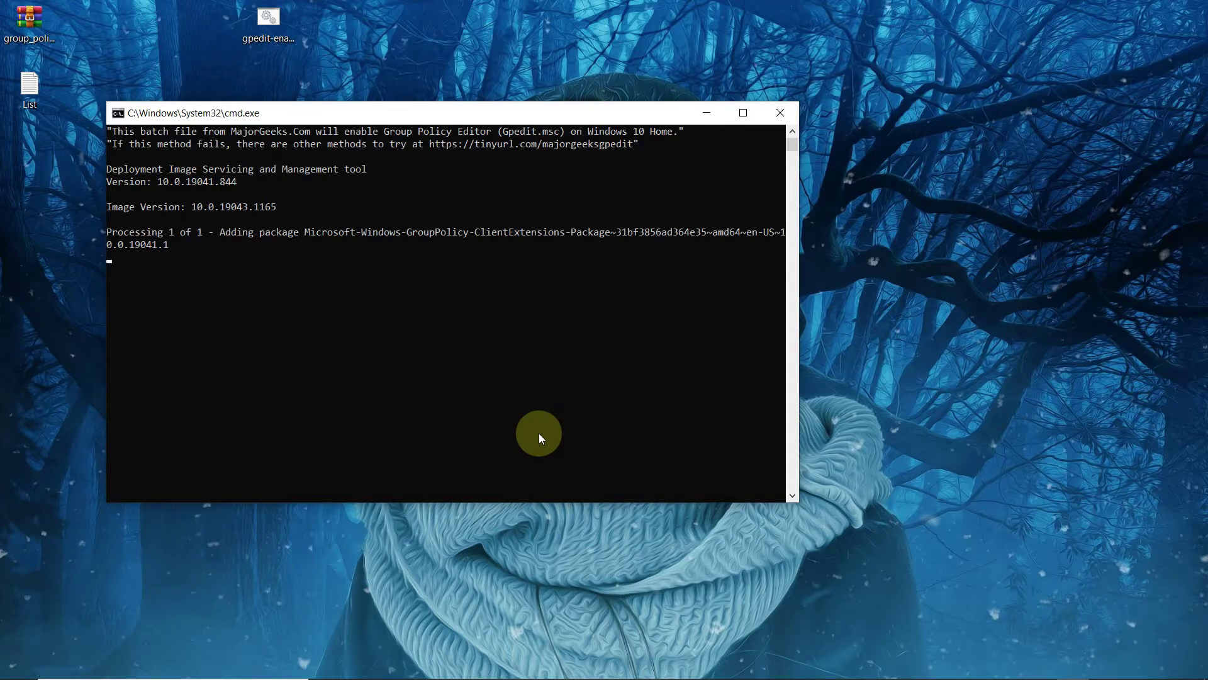
pyautogui.moveTo(520, 117); pyautogui.dragTo(565, 111)
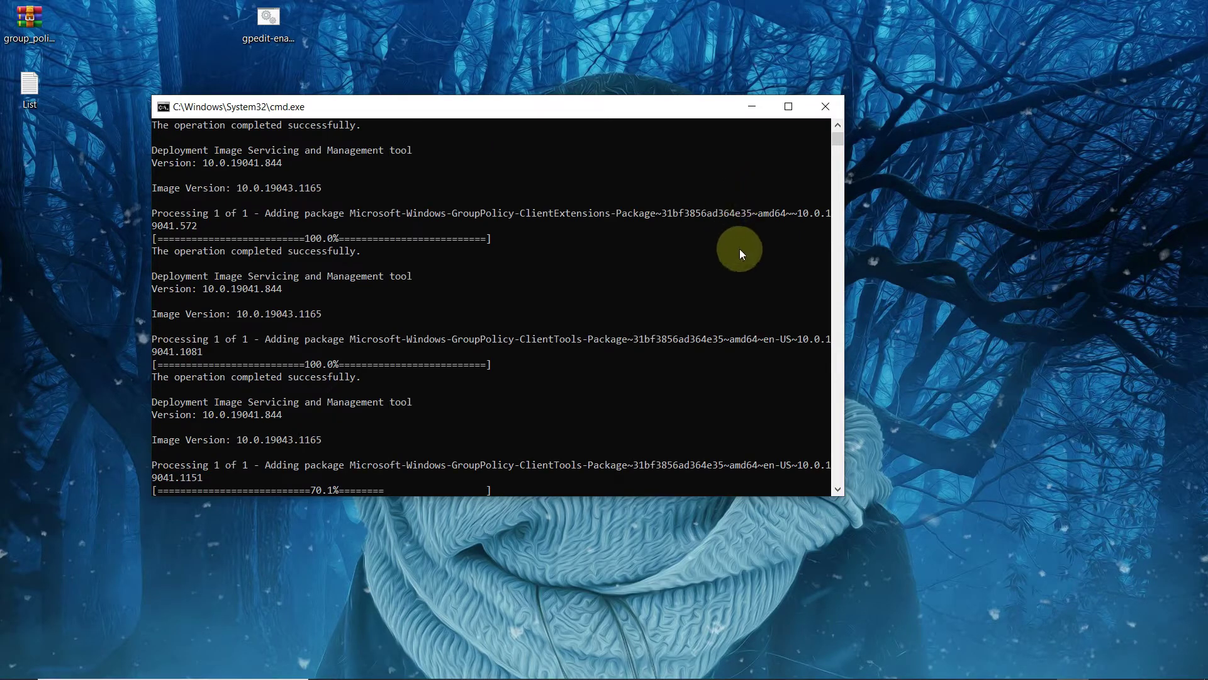
pyautogui.scroll(-7, 740, 253)
pyautogui.scroll(5, 731, 258)
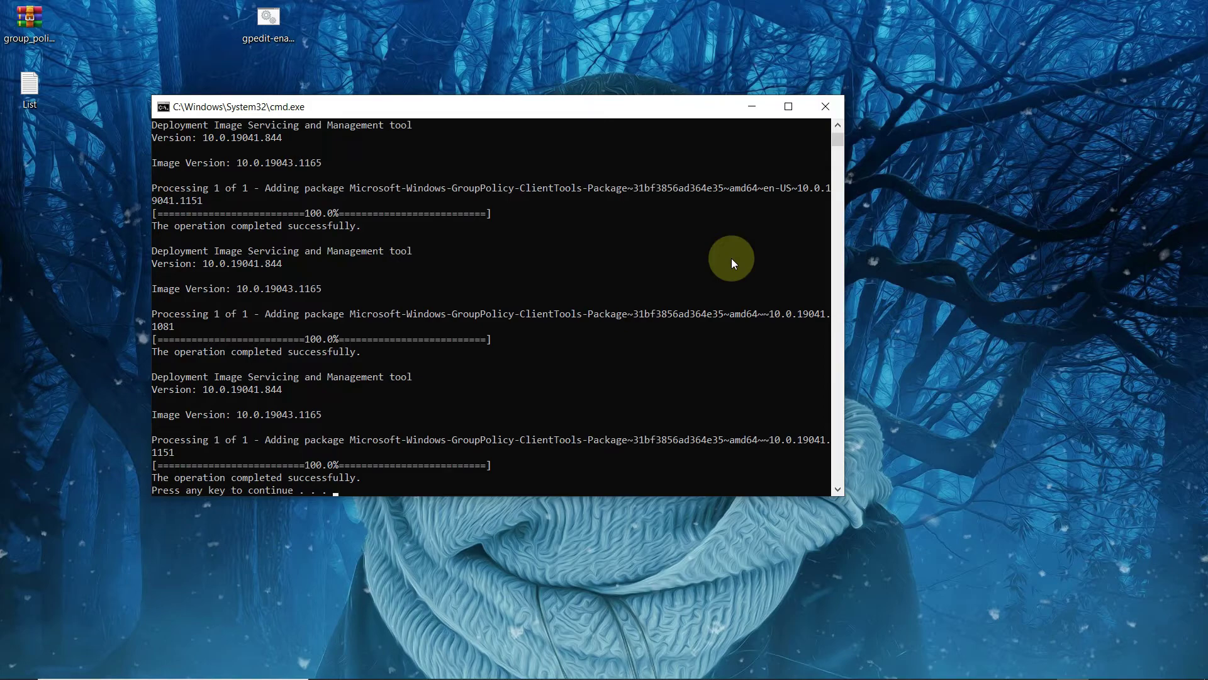
pyautogui.press('Return')
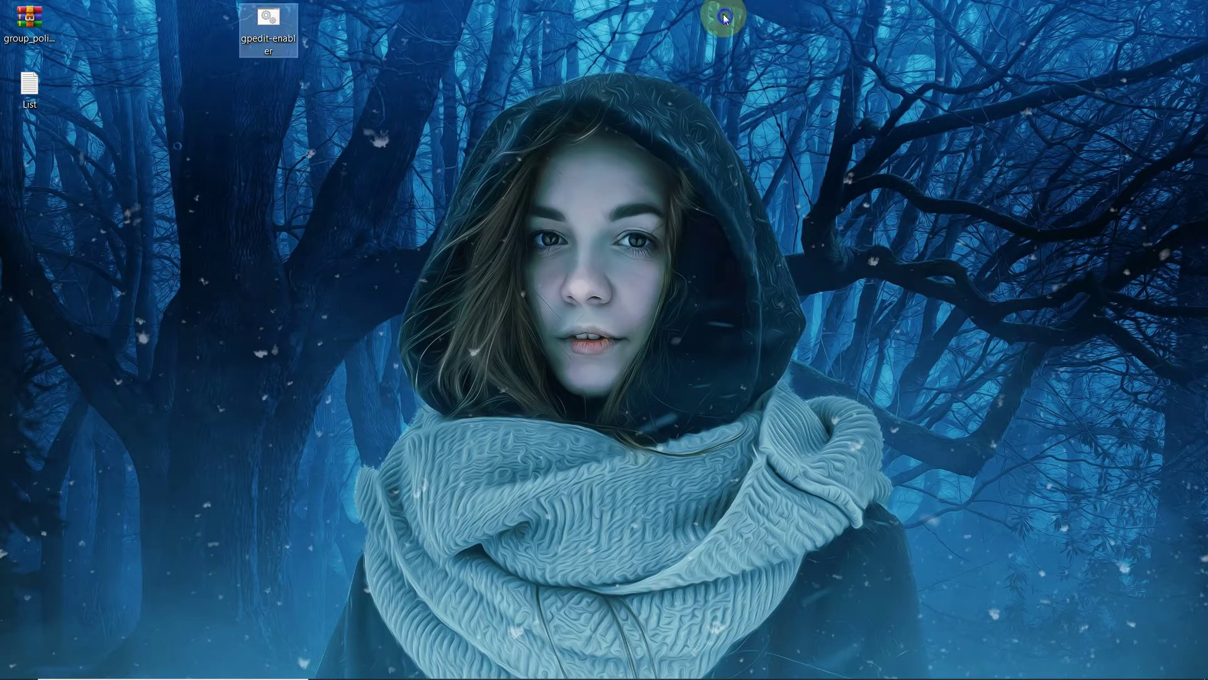
# Refresh the desktop twice.
pyautogui.rightClick(725, 16)
pyautogui.click(773, 64)
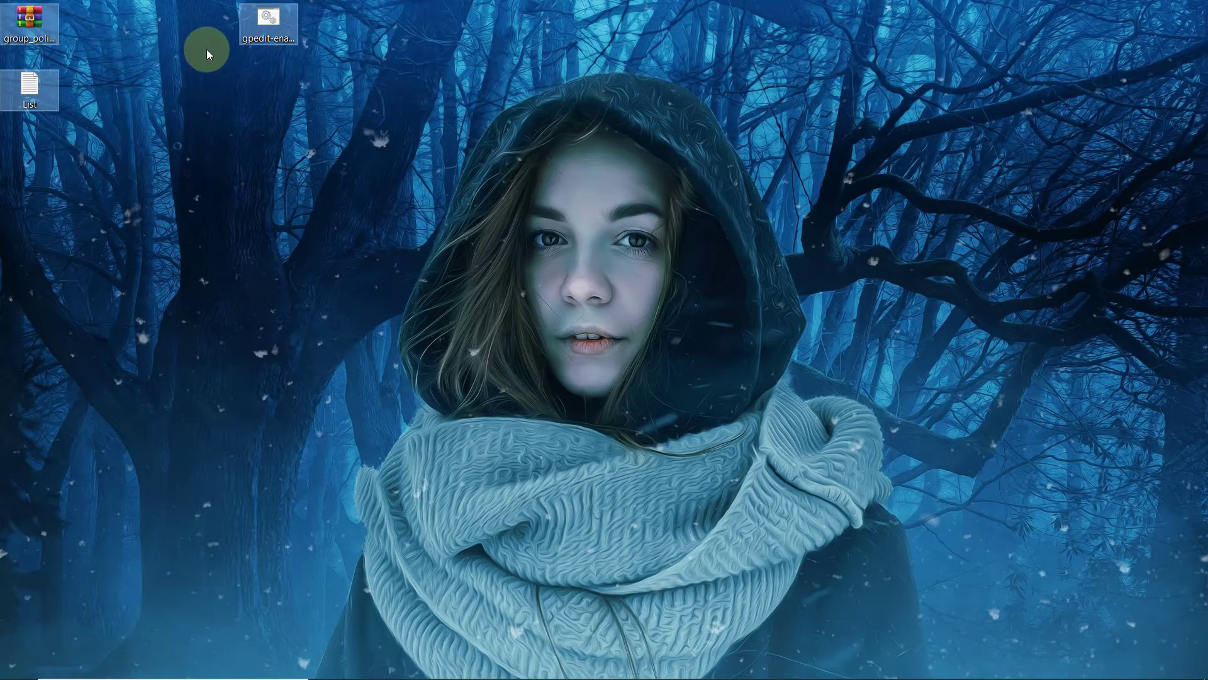
pyautogui.rightClick(270, 178)
pyautogui.click(314, 225)
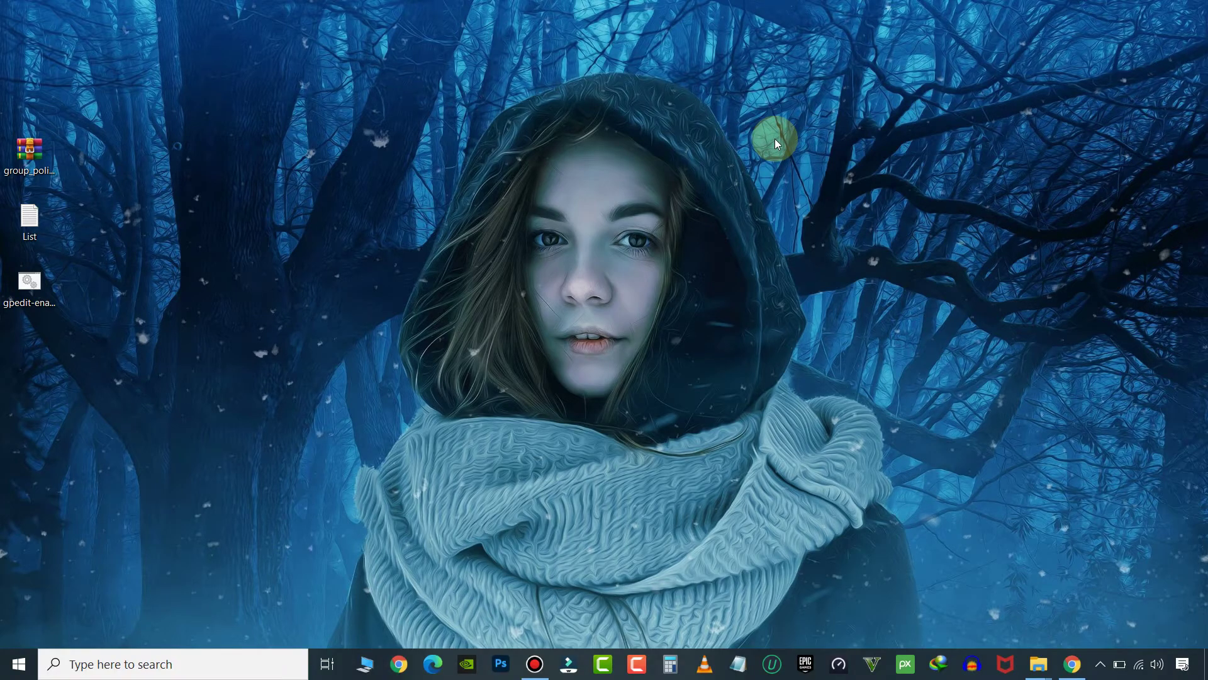
# Launch gpedit.msc from the Run dialog and view the Computer Configuration and User Configuration folders in the policy tree.
pyautogui.press('super+r')
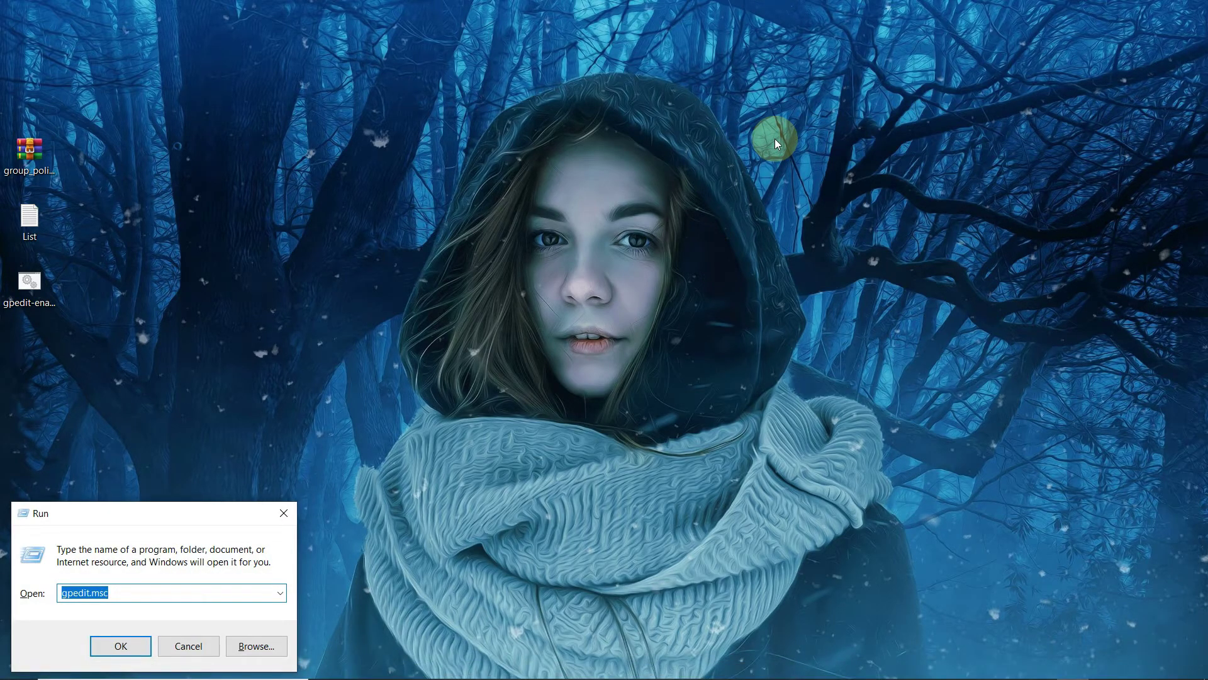
pyautogui.click(775, 139)
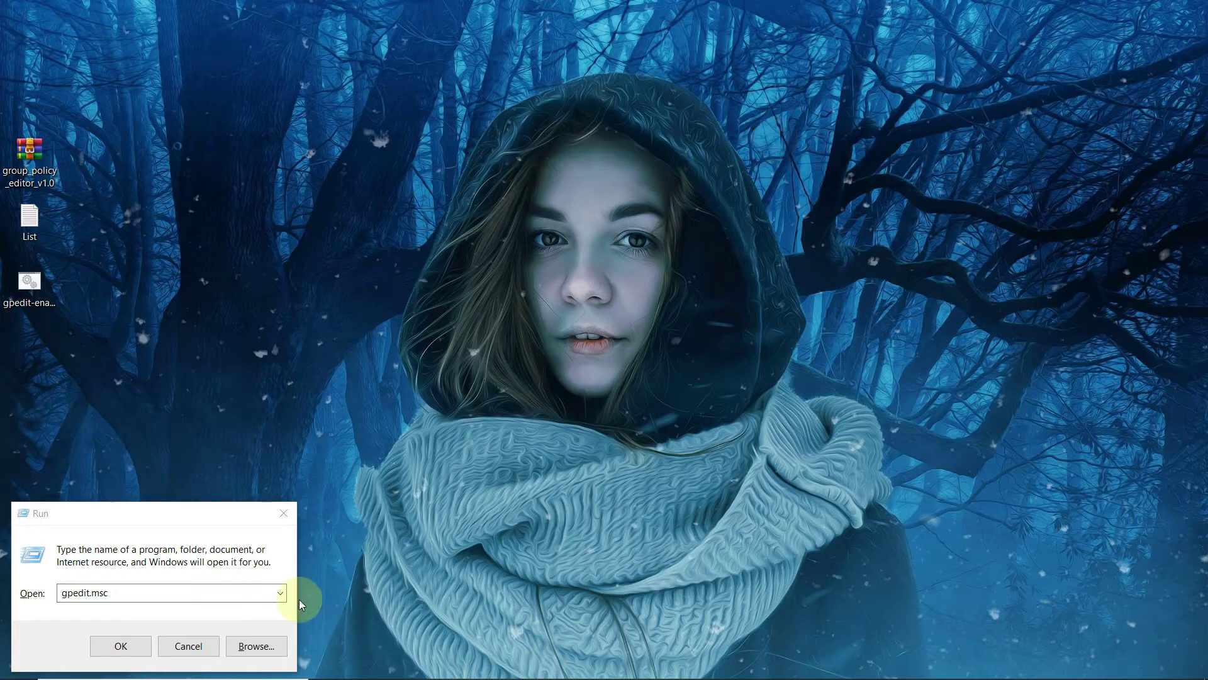
pyautogui.click(144, 594)
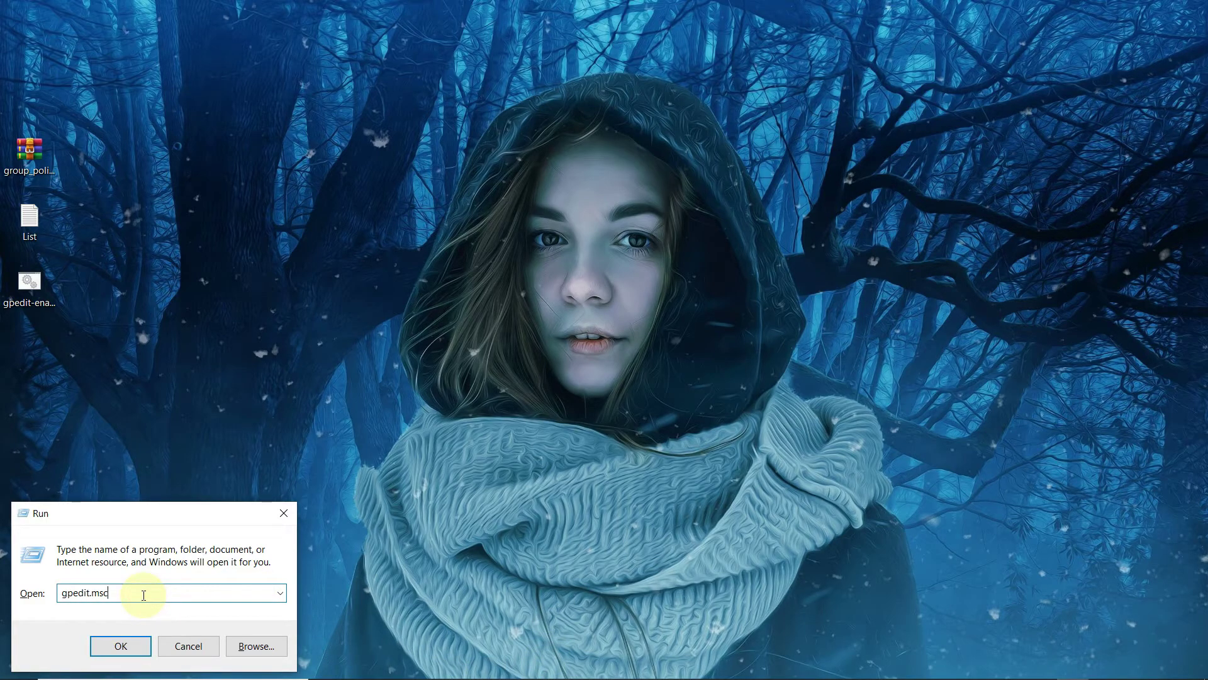
pyautogui.doubleClick(143, 595)
pyautogui.press('Return')
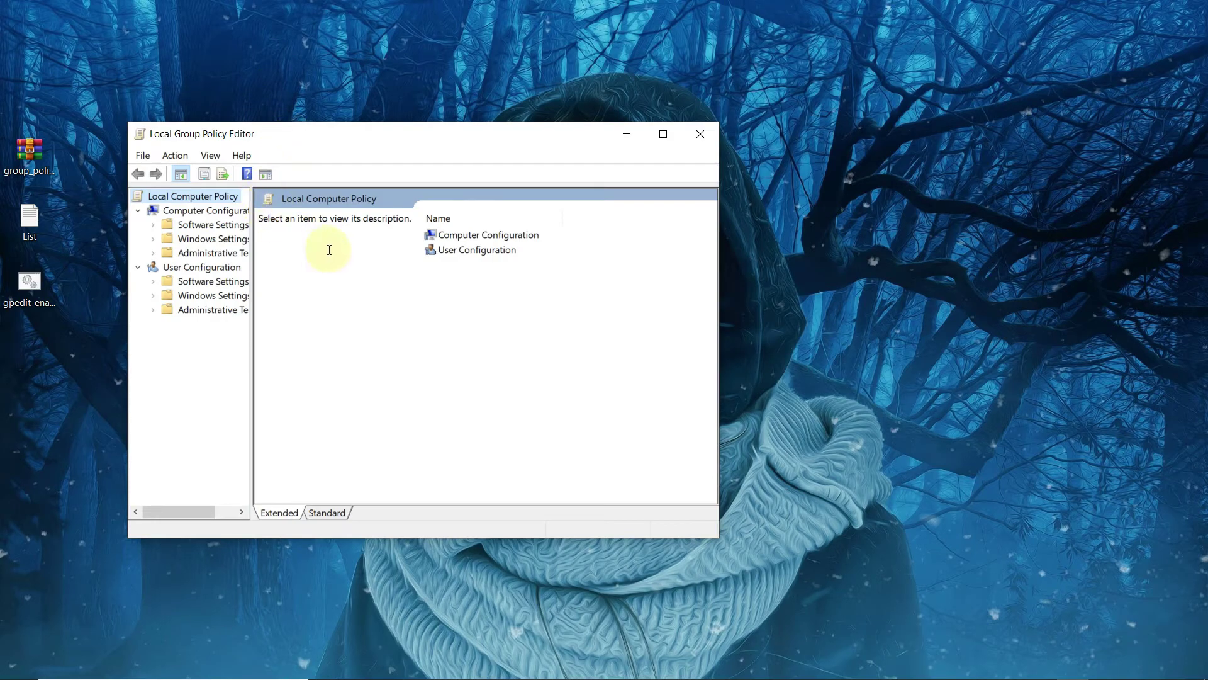
pyautogui.hscroll(2, 218, 244)
pyautogui.hscroll(-2, 218, 246)
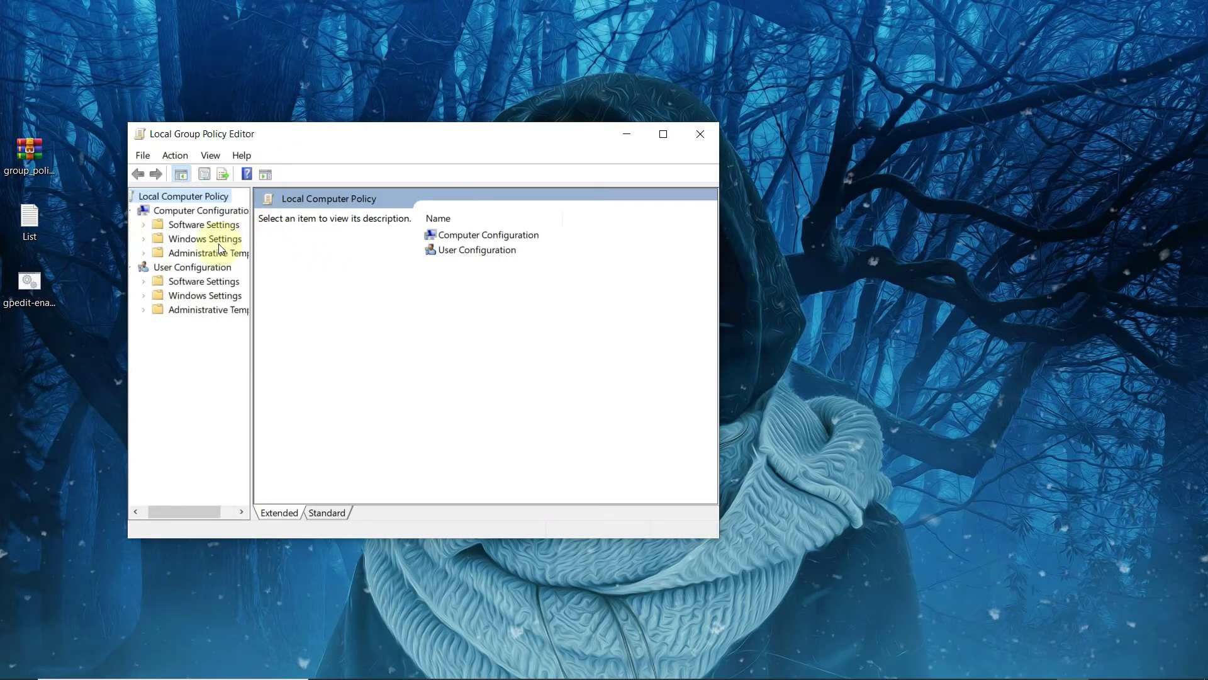
pyautogui.hscroll(1, 220, 246)
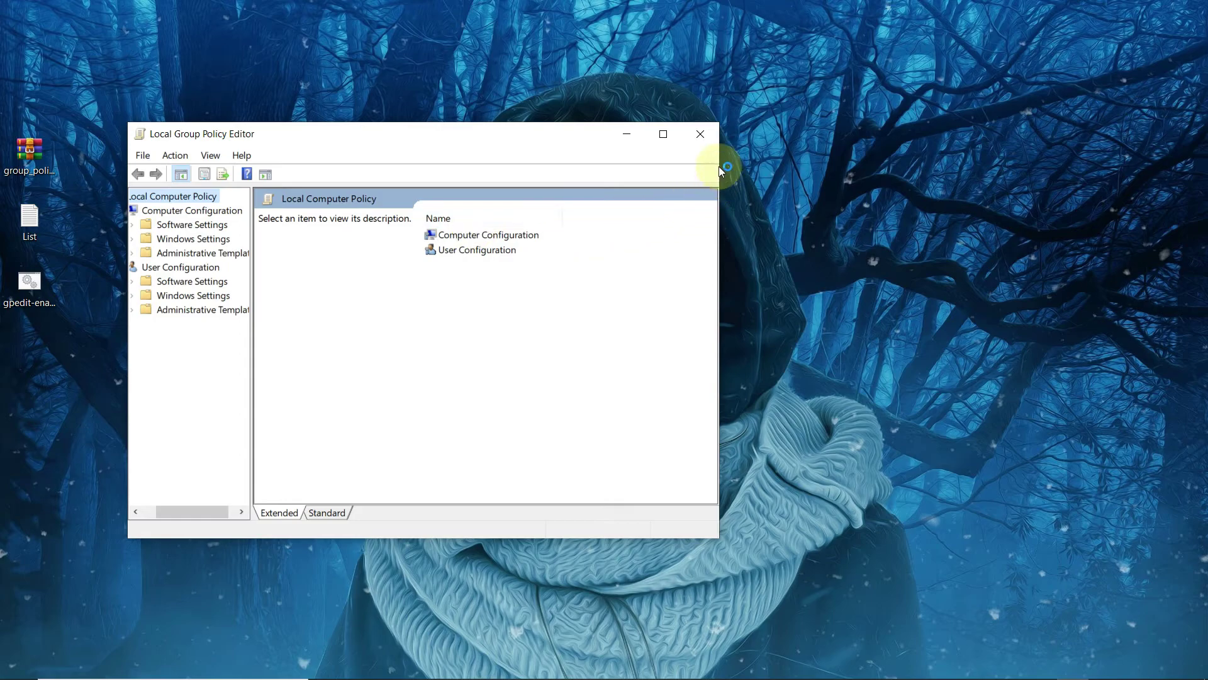